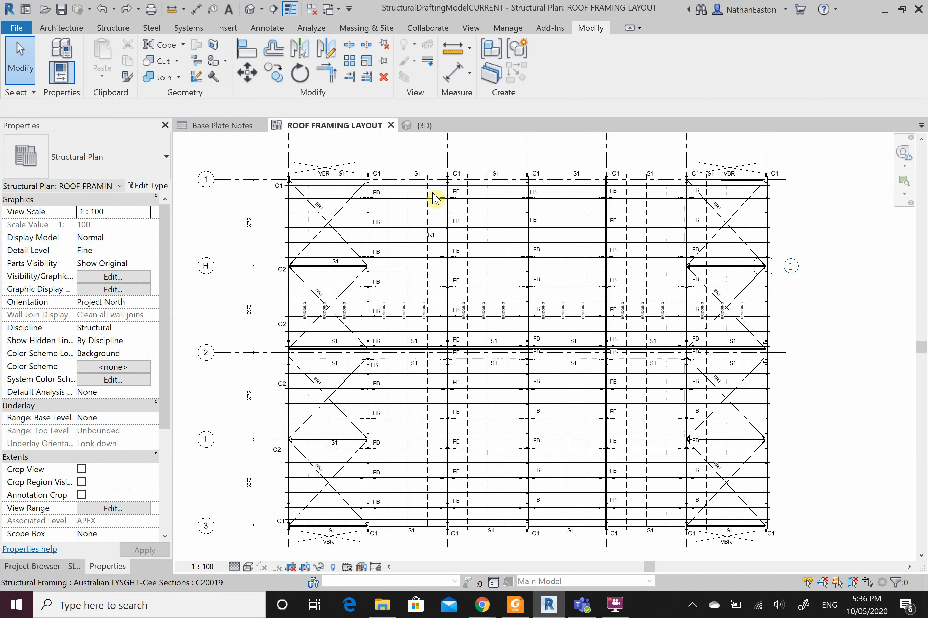
- Open the family of the FB structural connection tags for editing
scroll(442, 241, "up", 3)
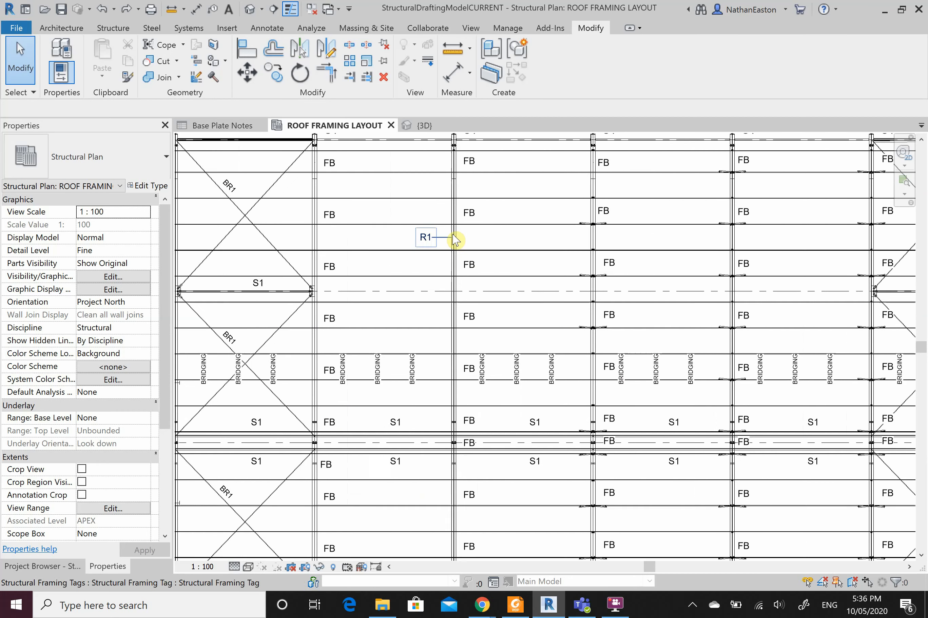
left_click(473, 217)
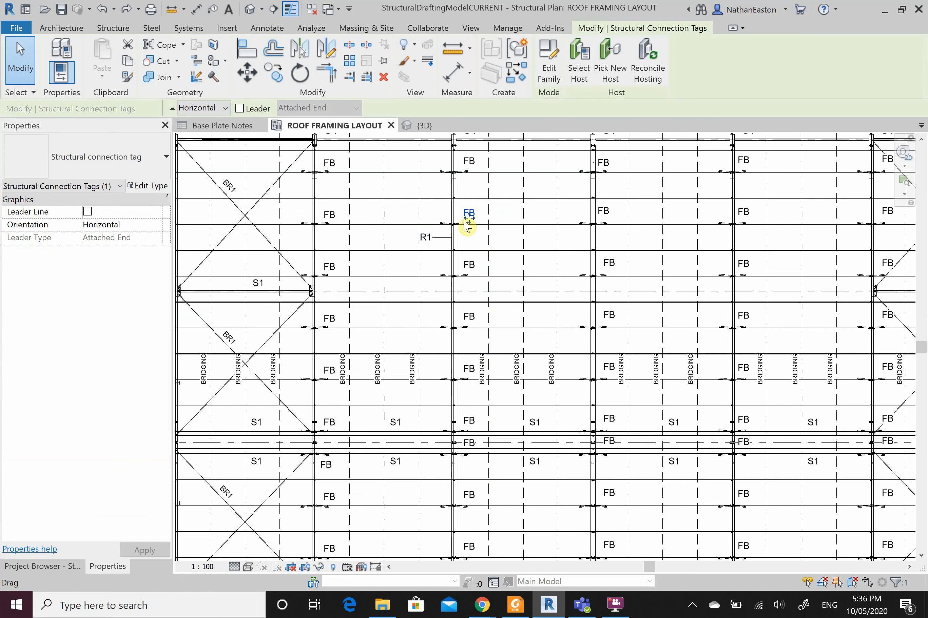
left_click(549, 74)
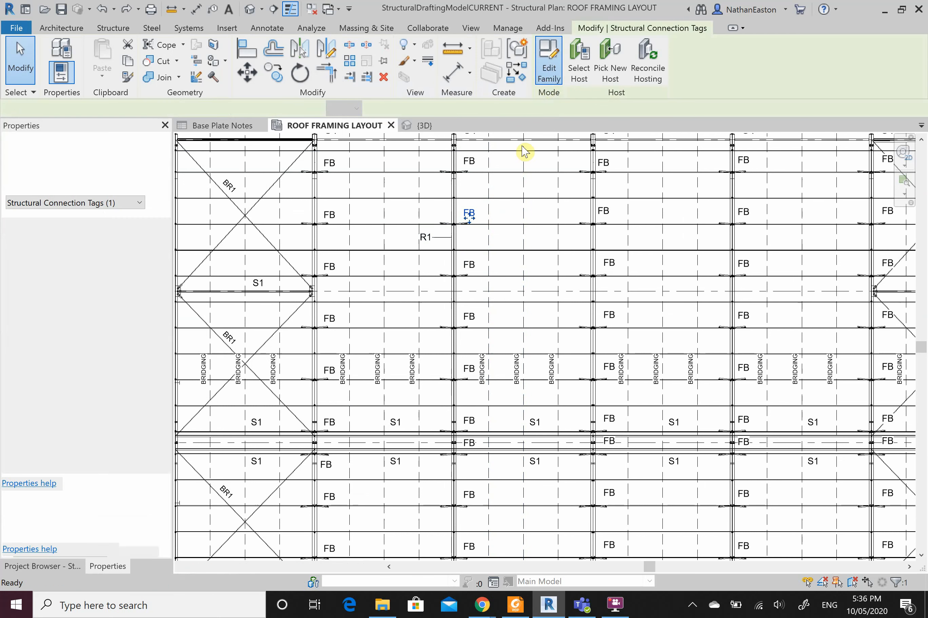
- Duplicate the tag label's type as 2.00mm and set its text size to 2 mm
scroll(557, 372, "up", 8)
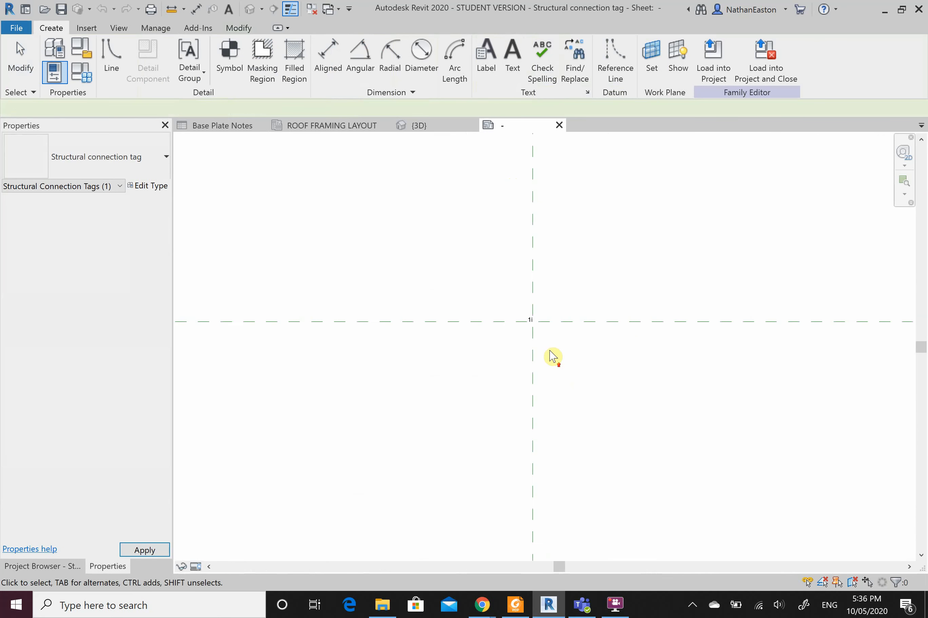
left_click(556, 311)
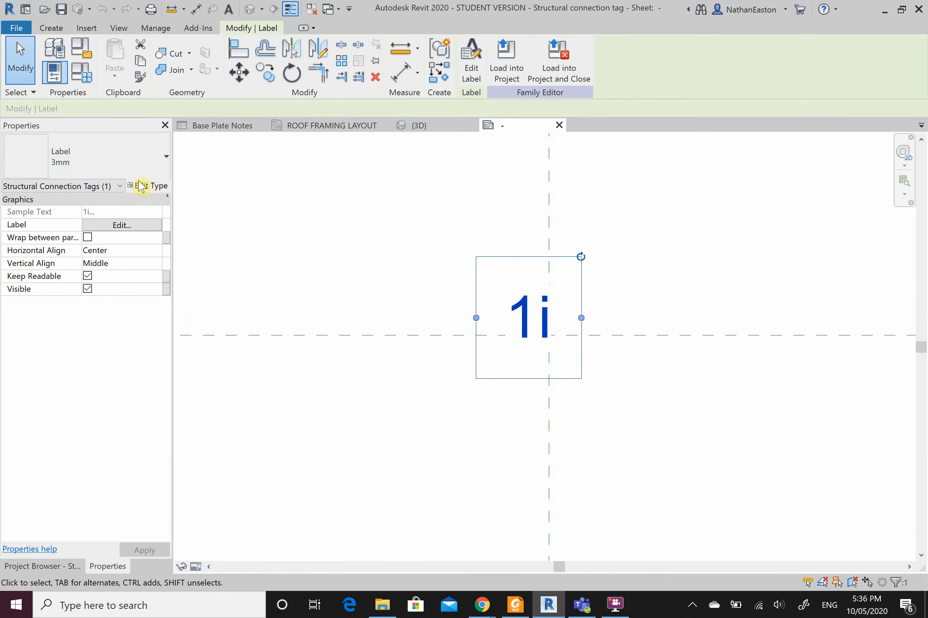
left_click(148, 186)
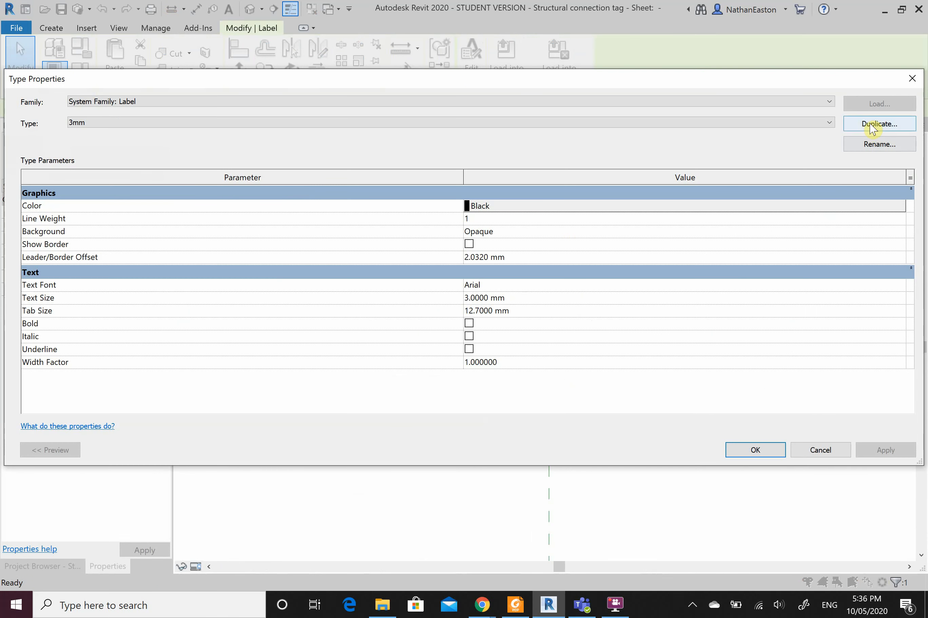
left_click(873, 127)
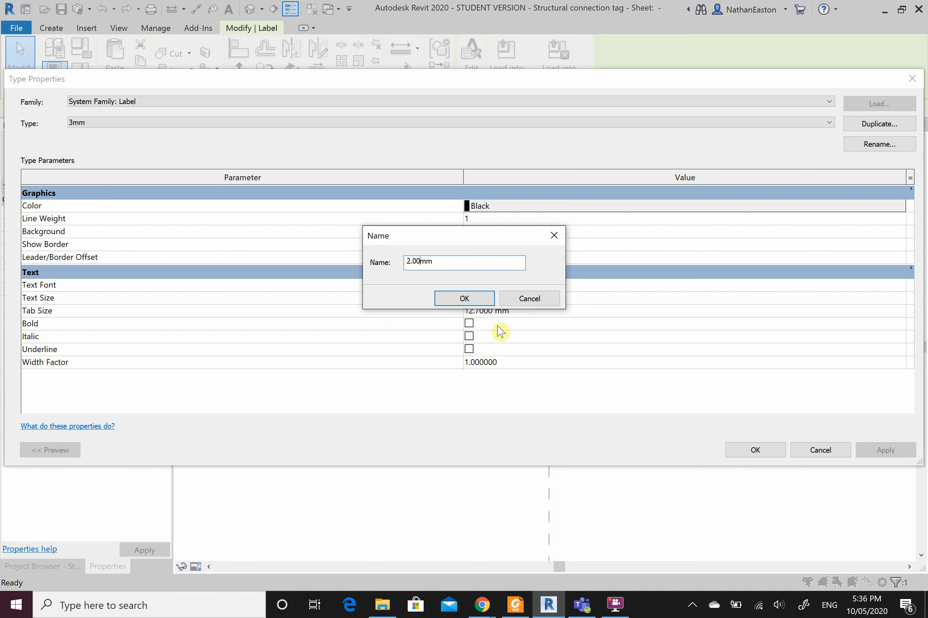
left_click(473, 299)
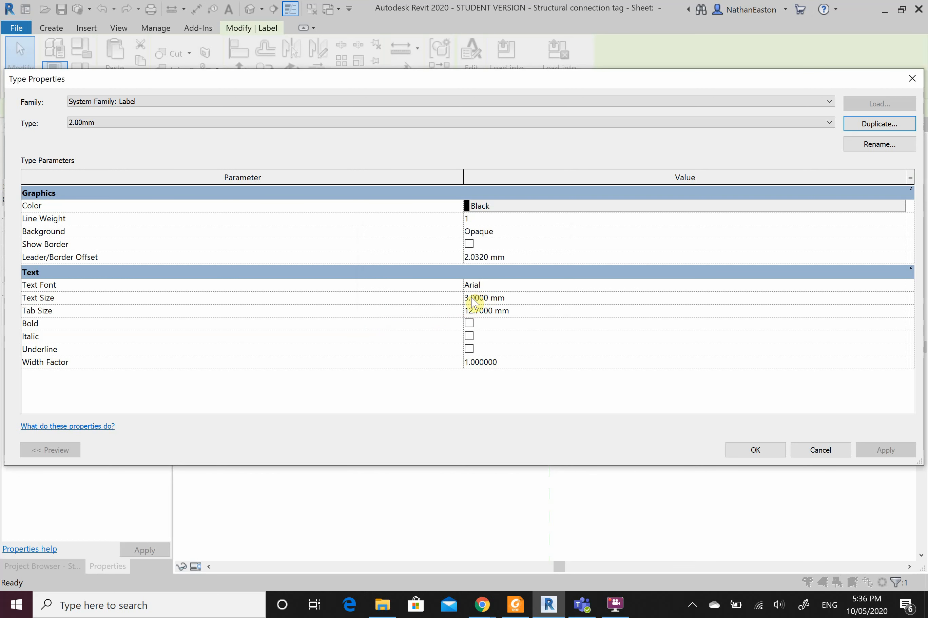
left_click(473, 300)
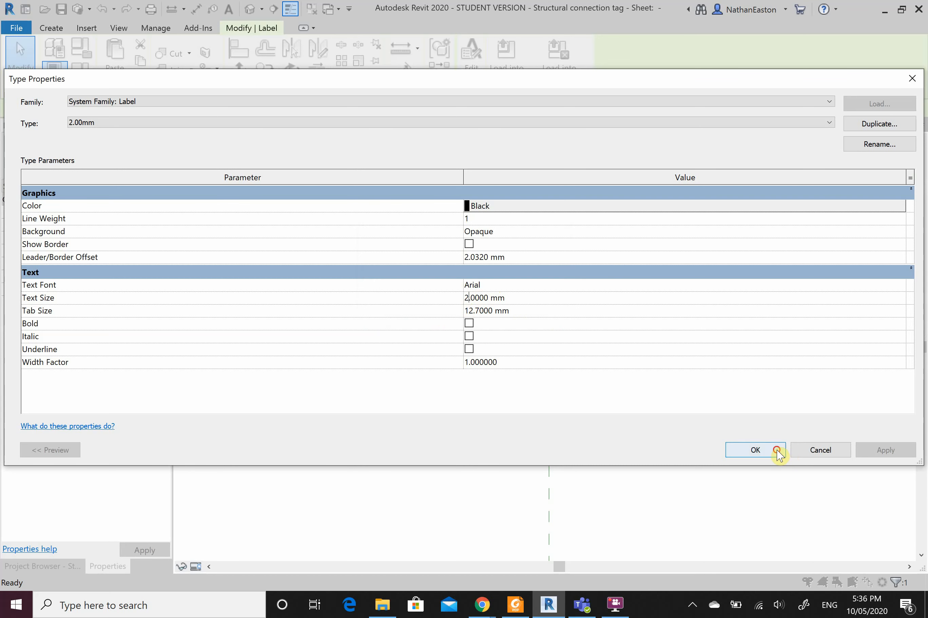
left_click(777, 450)
left_click(644, 255)
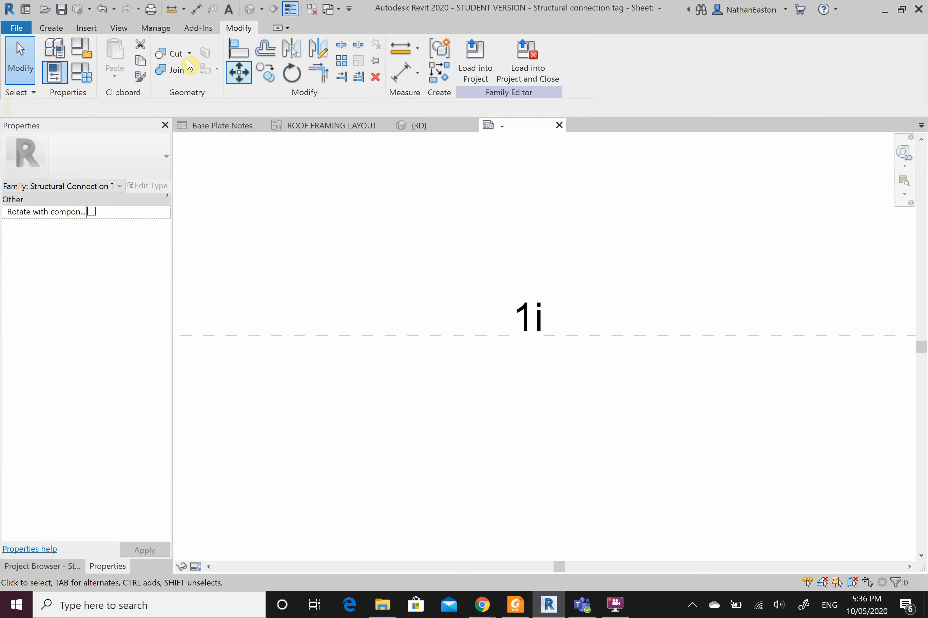
- Save the tag family over the existing Structural connection tag.rfa and load it into the roof framing project
left_click(63, 8)
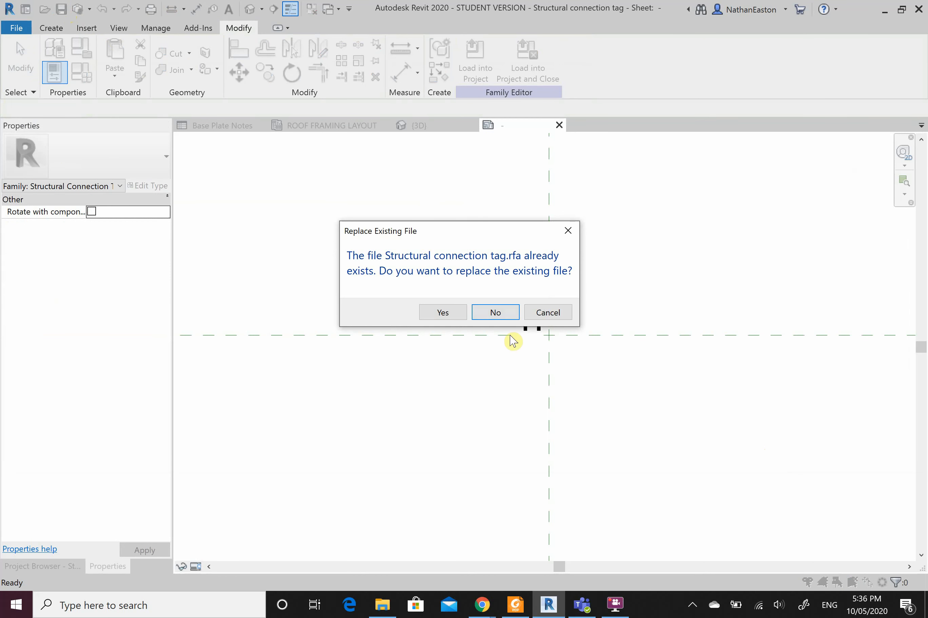
left_click(443, 313)
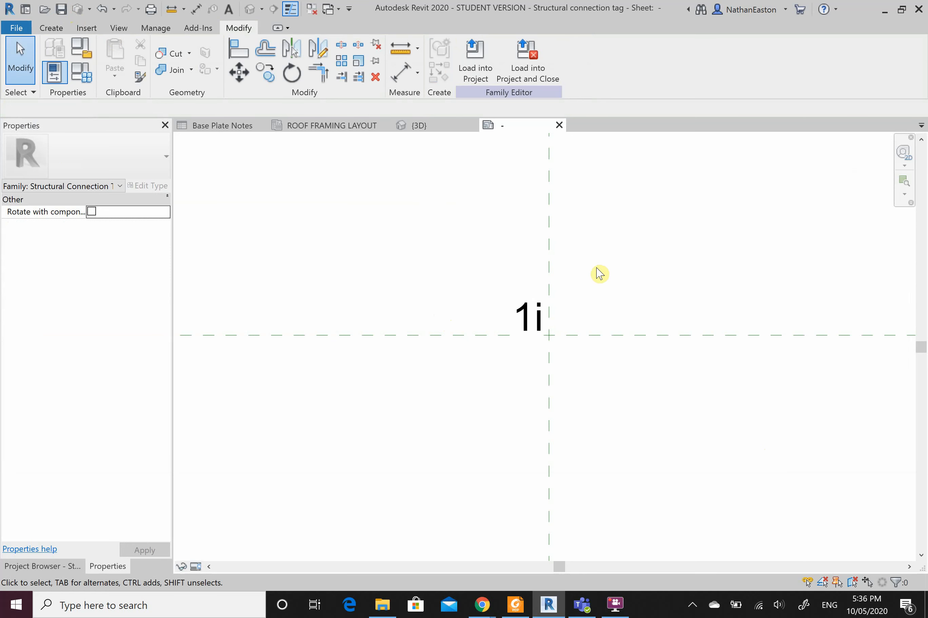
left_click(475, 64)
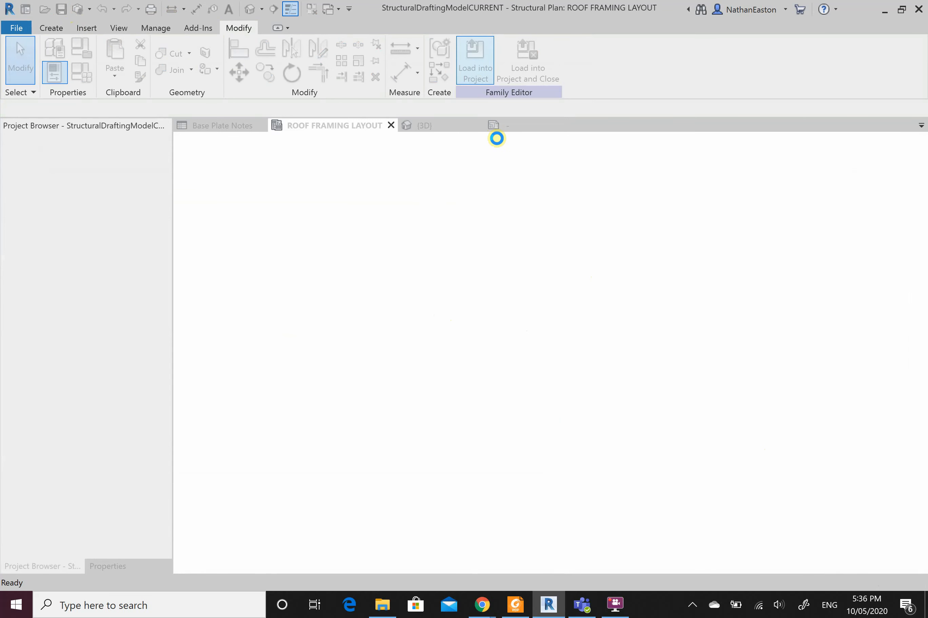
left_click(456, 275)
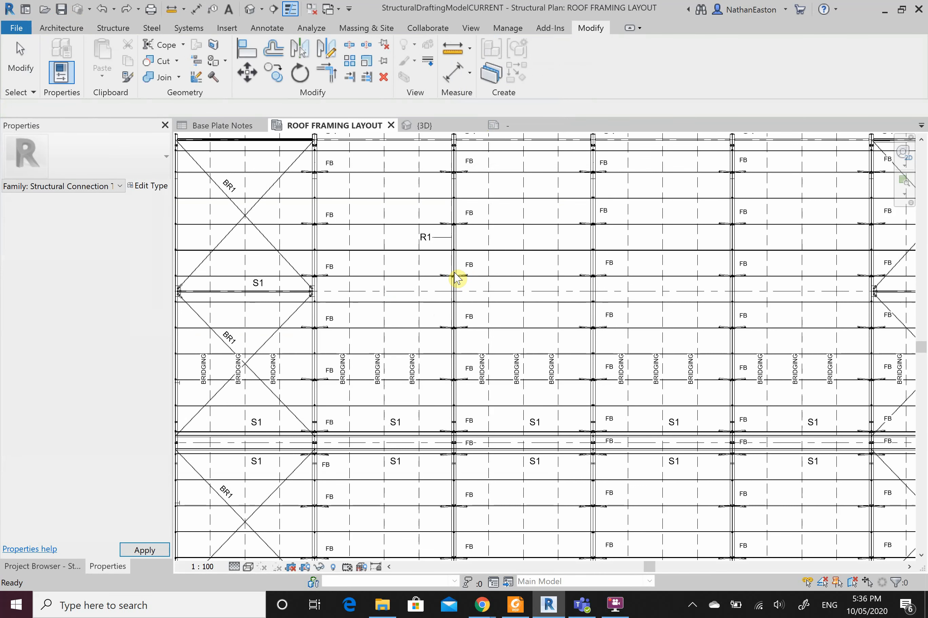
left_click(568, 187)
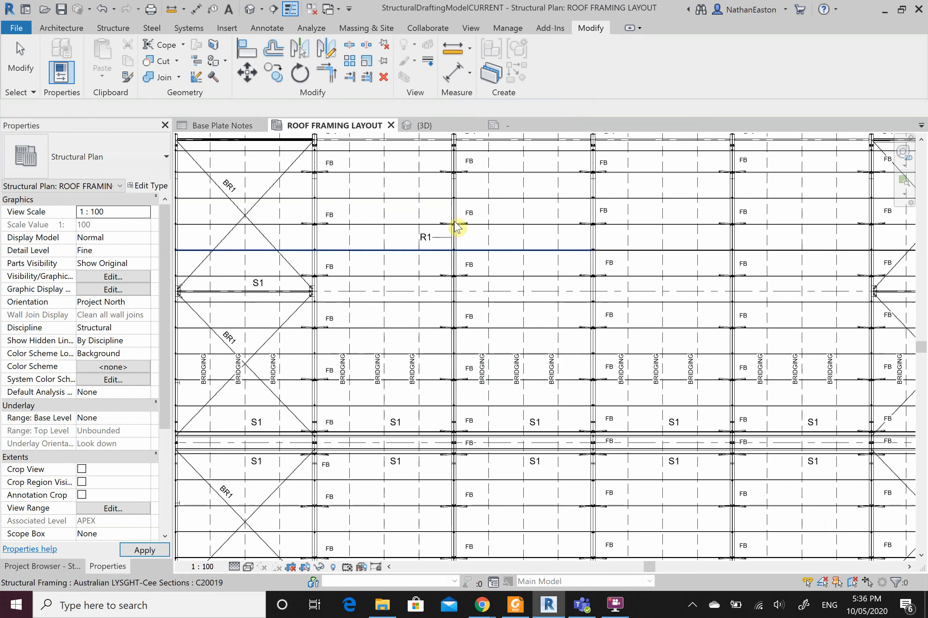
- Remove the leader line from the R1 framing tag and move the tag closer to the rafter on grid C
scroll(455, 232, "down", 2)
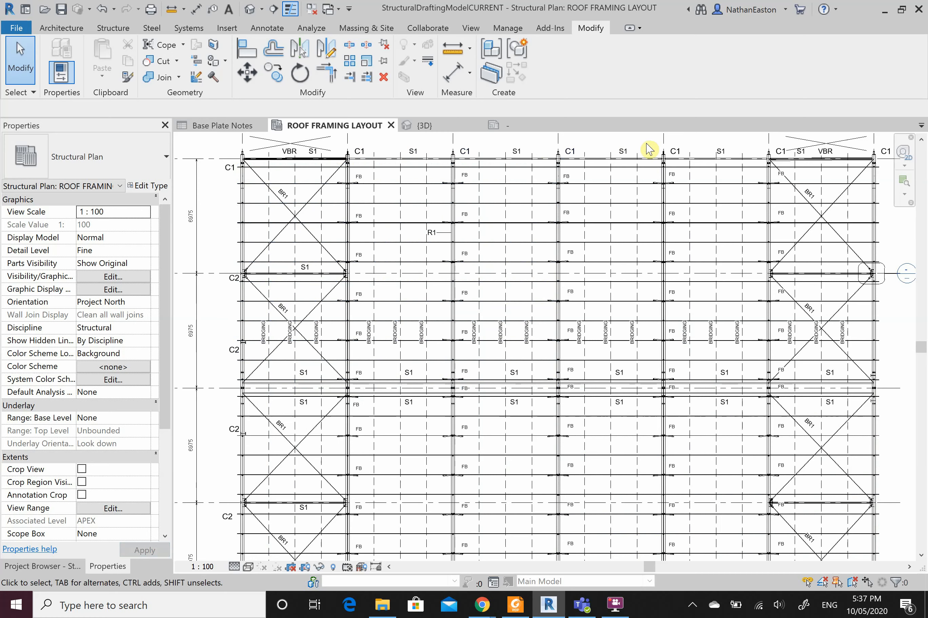
scroll(492, 220, "down", 1)
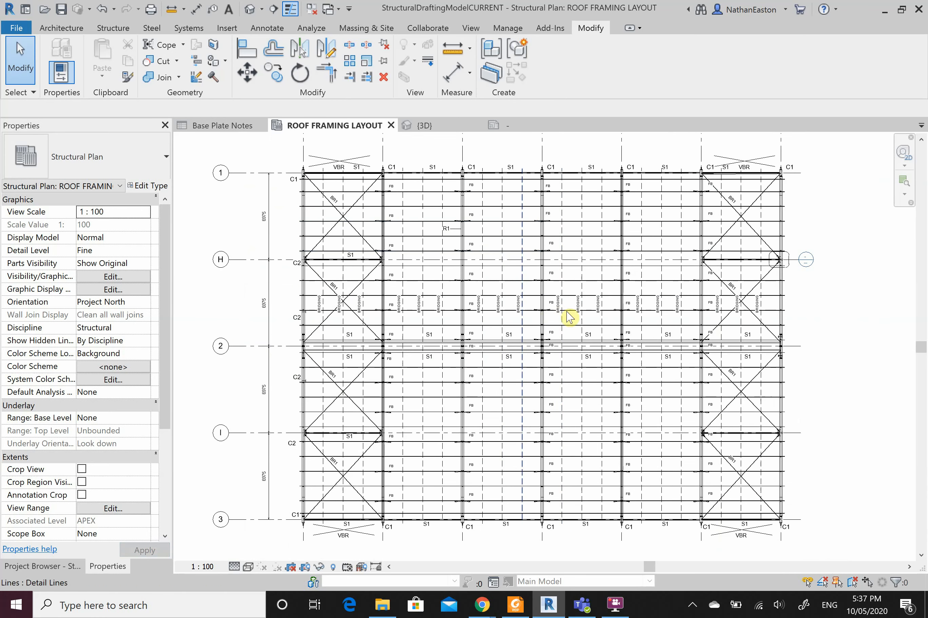
scroll(423, 258, "up", 1)
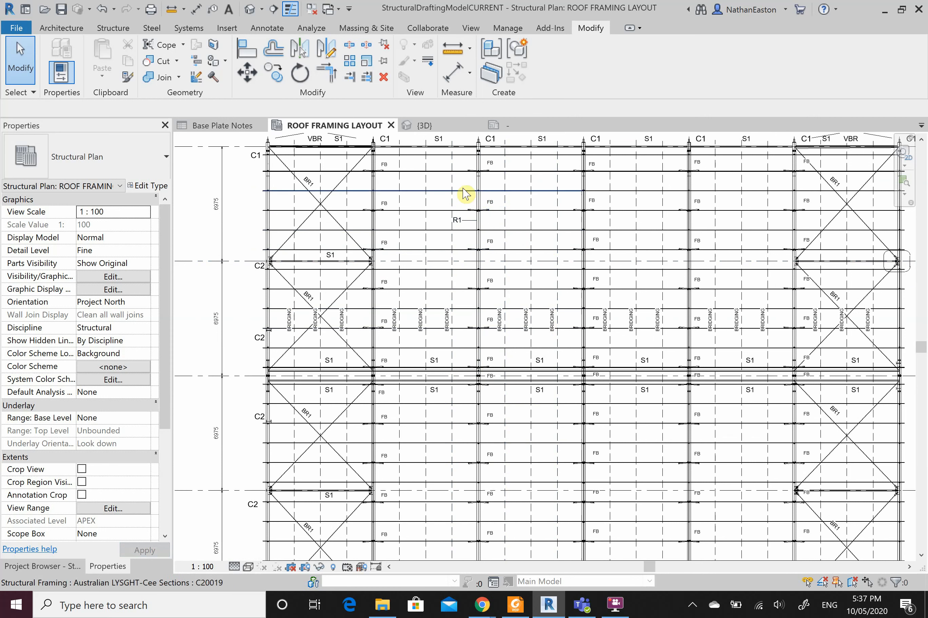
scroll(468, 223, "up", 6)
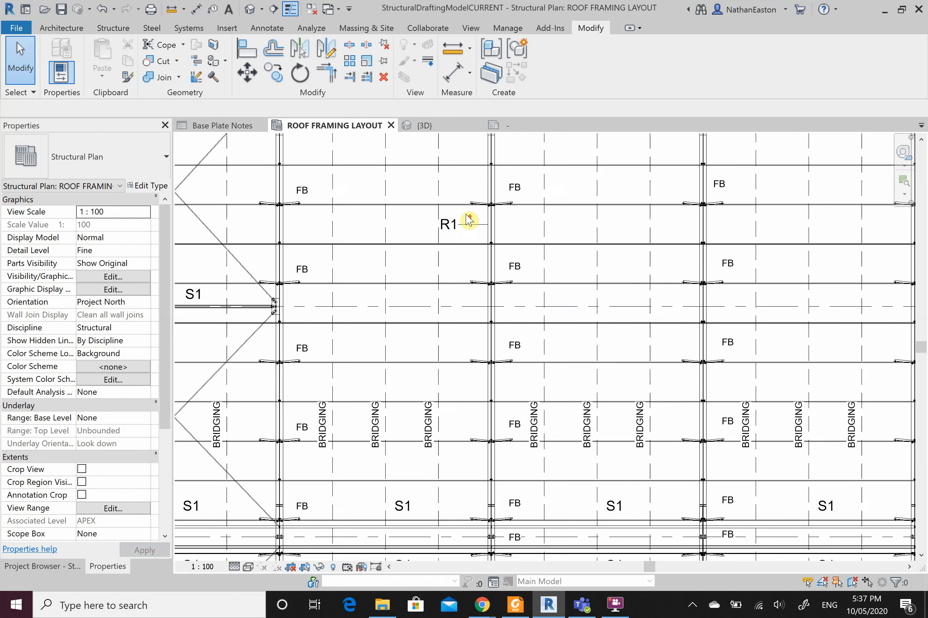
left_click(472, 244)
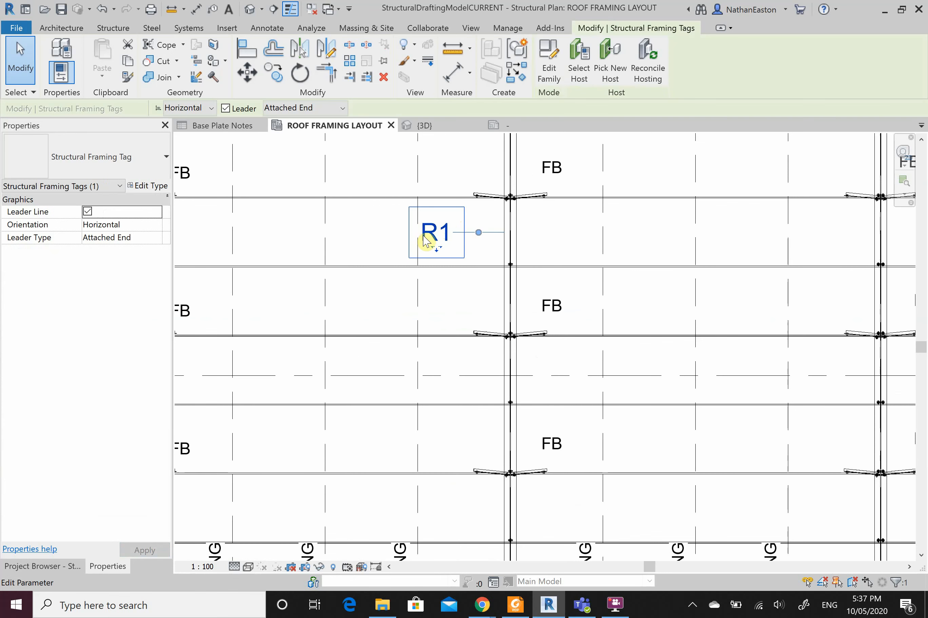
left_click(88, 212)
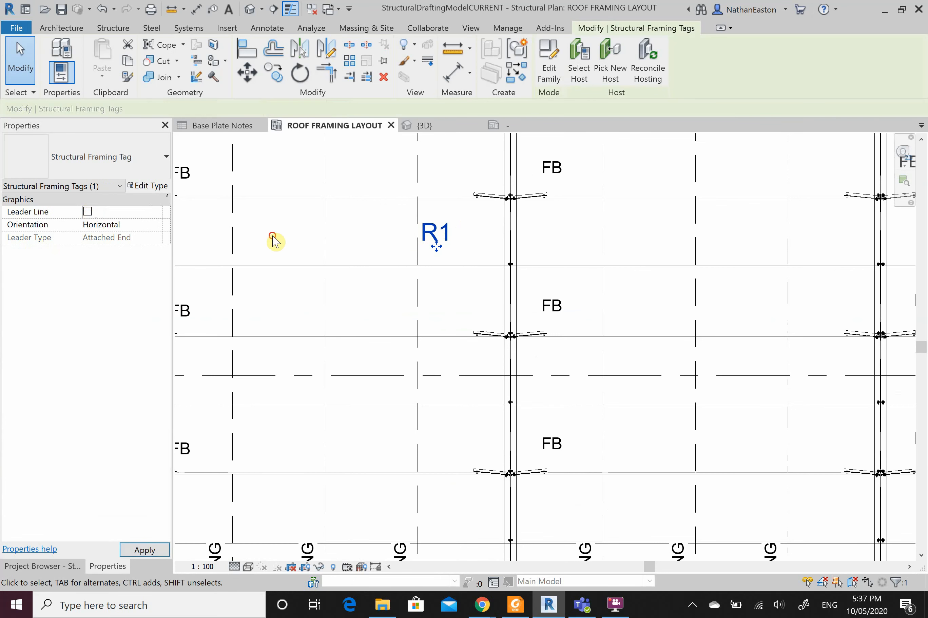
left_click(456, 233)
scroll(432, 258, "up", 2)
left_click_drag(410, 242, 472, 246)
scroll(368, 358, "down", 5)
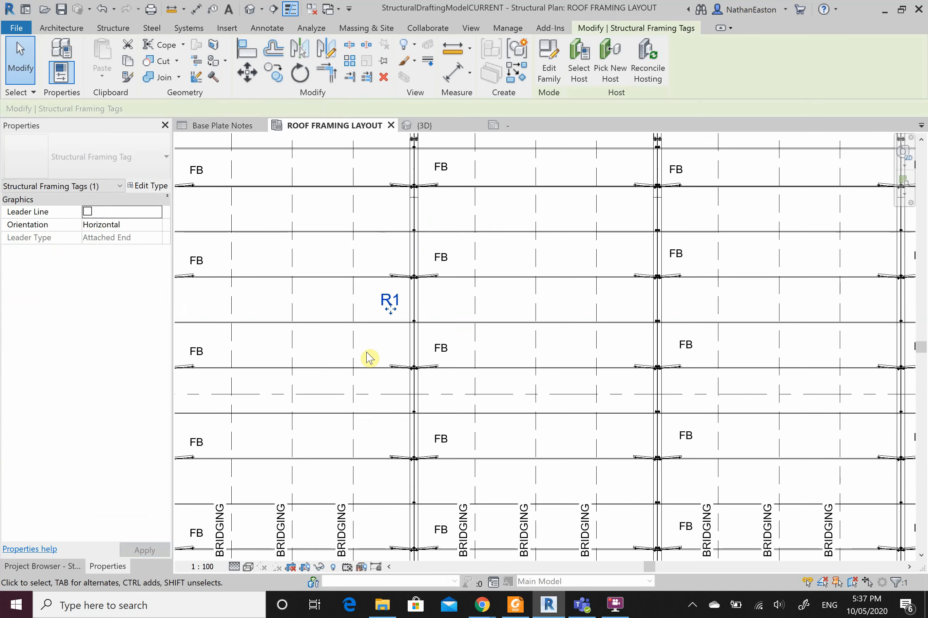
scroll(430, 325, "up", 1)
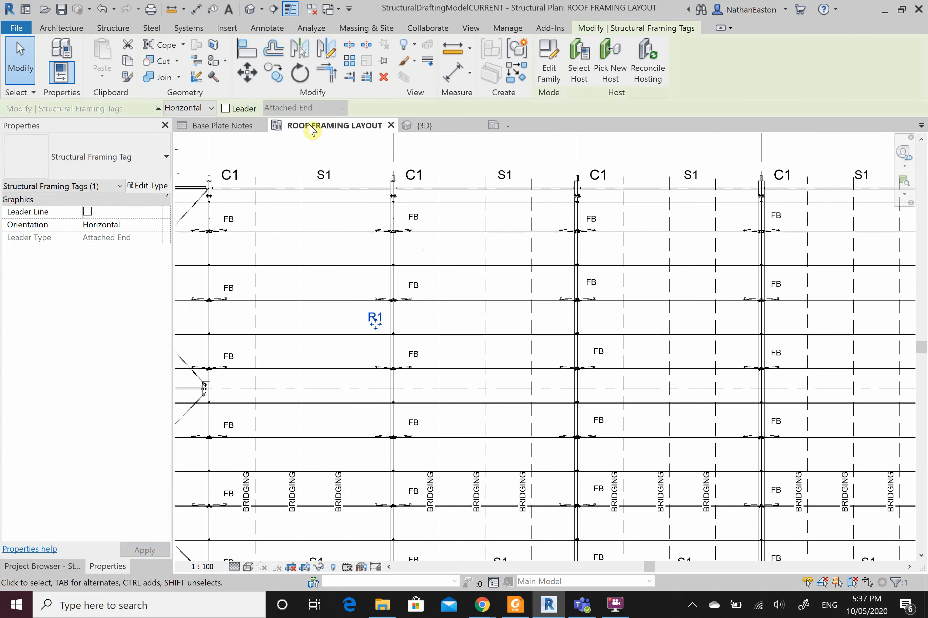
left_click(265, 30)
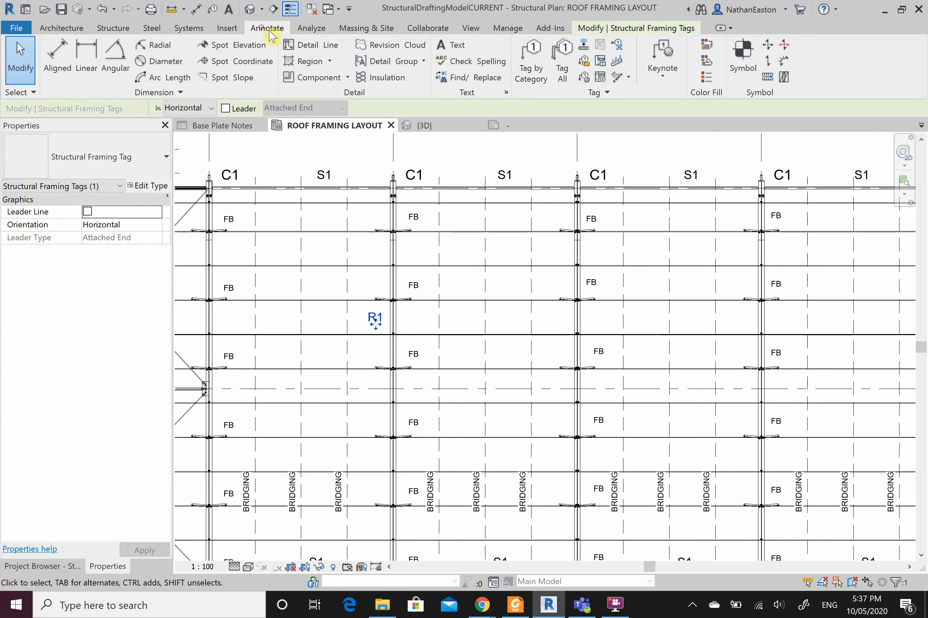
left_click(531, 66)
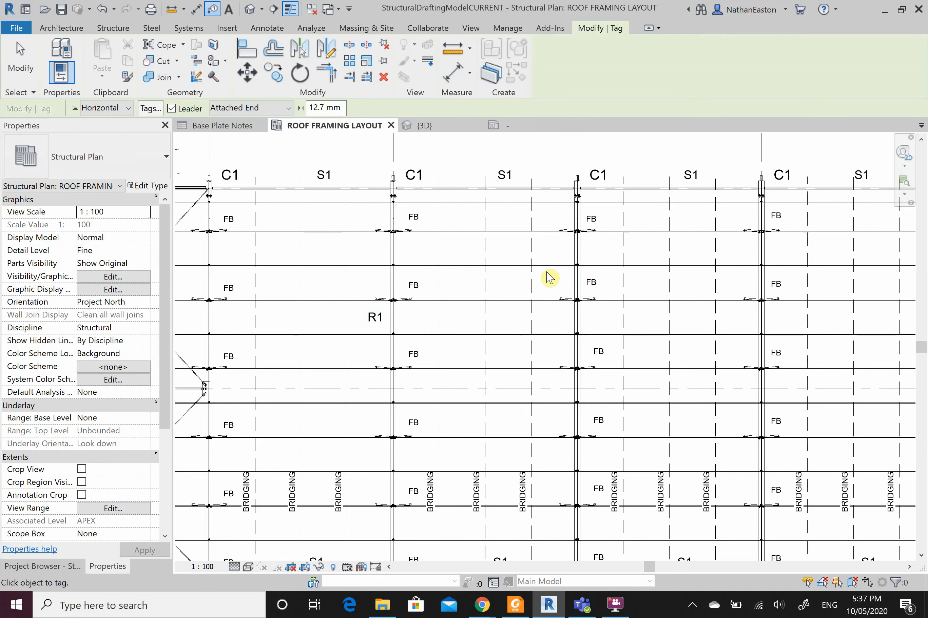
key("Escape")
- Copy the R1 tag from grid C to the rafters on grids D, E, F, G and B
left_click(376, 330)
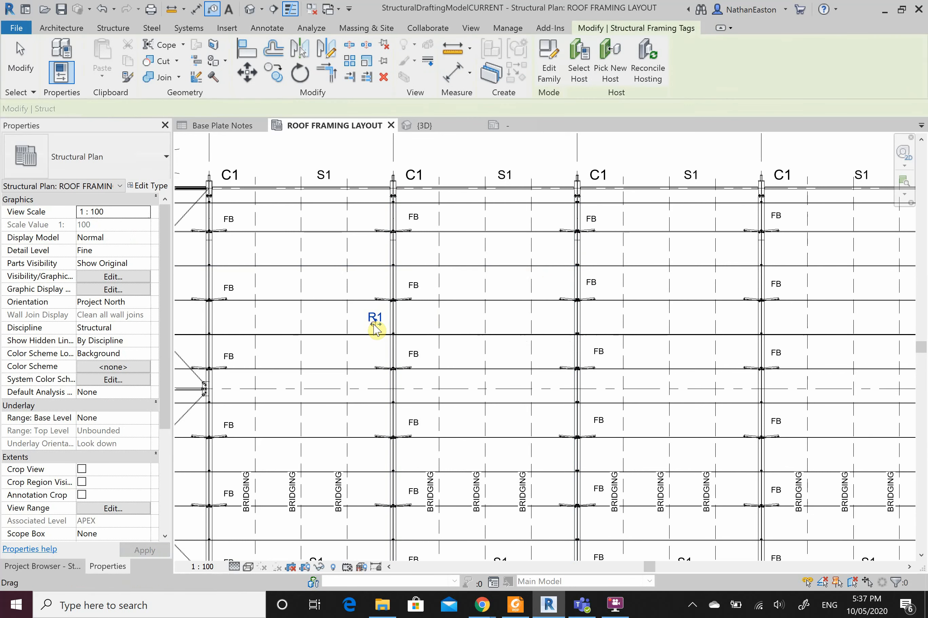
scroll(346, 447, "down", 3)
left_click(281, 82)
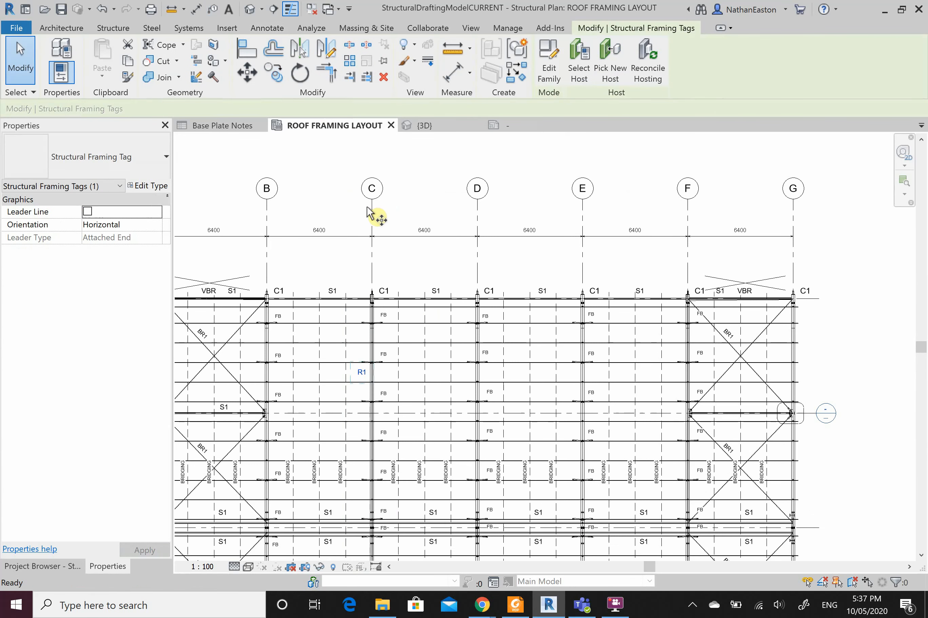
left_click(371, 199)
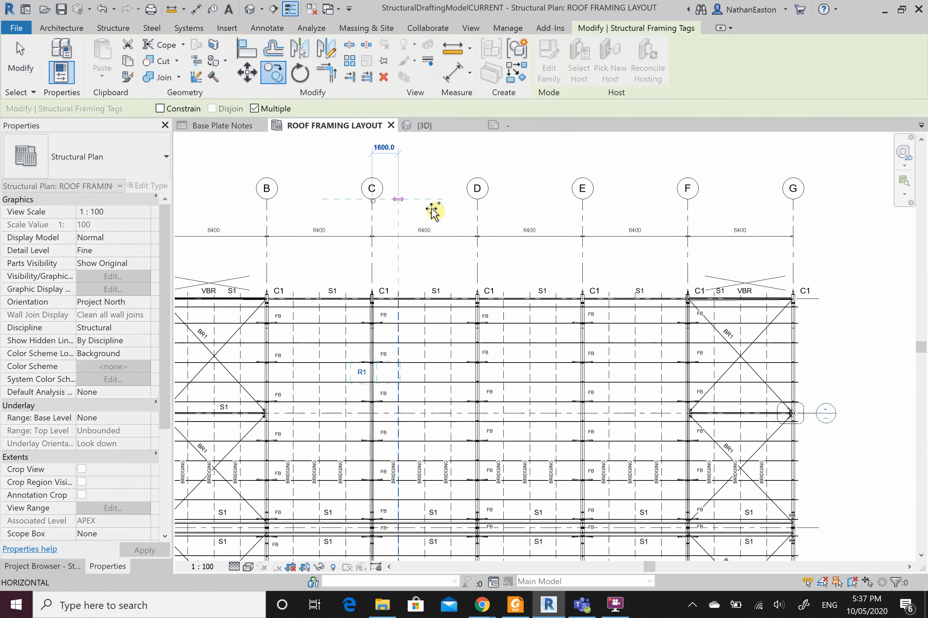
left_click(478, 202)
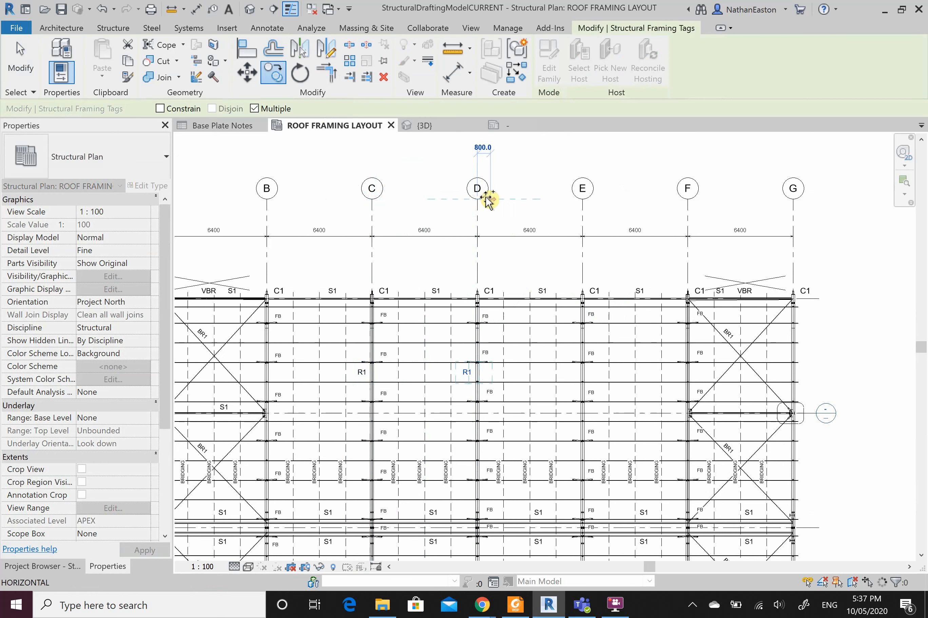
left_click(584, 200)
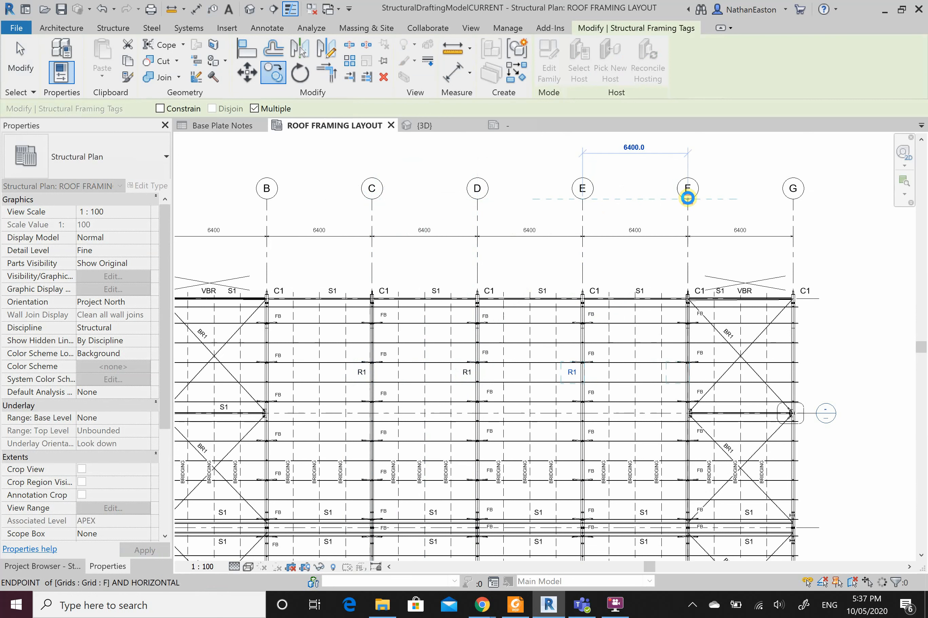
left_click(687, 199)
left_click(791, 197)
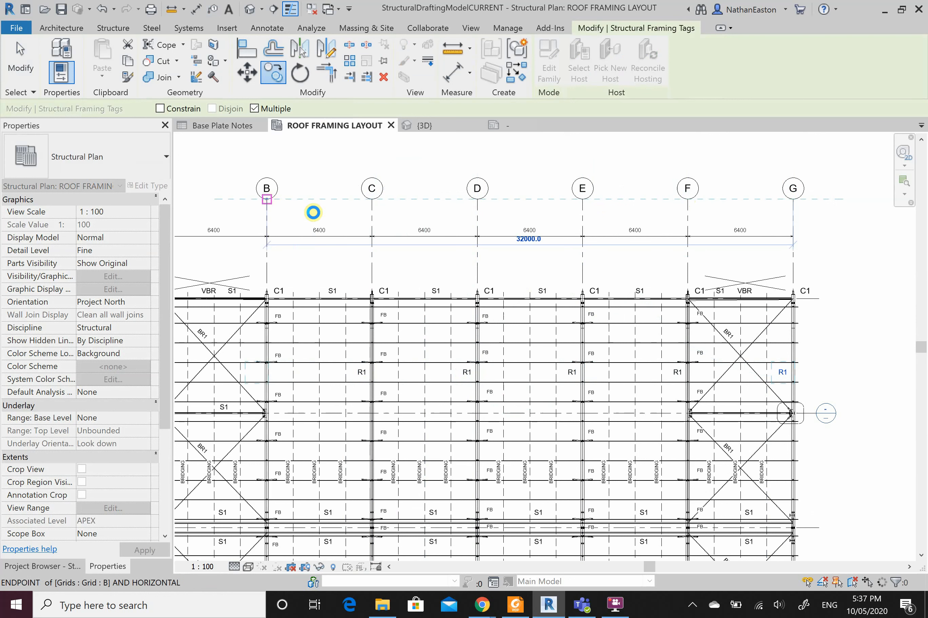
left_click(313, 212)
key("Escape")
key("Escape")
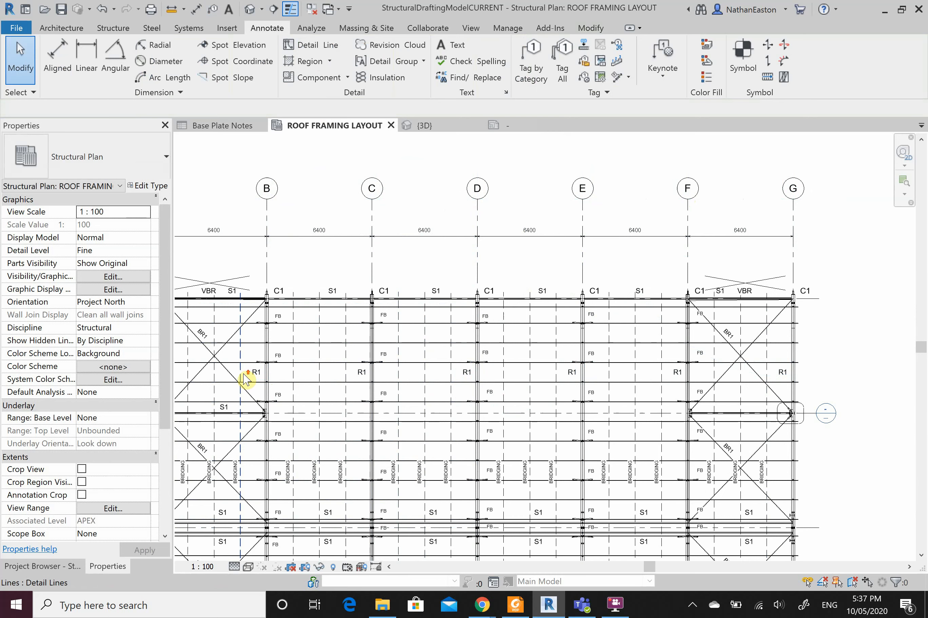
- Check which framing member hosts the copied R1 tag beside grid B
scroll(243, 375, "up", 3)
left_click(257, 373)
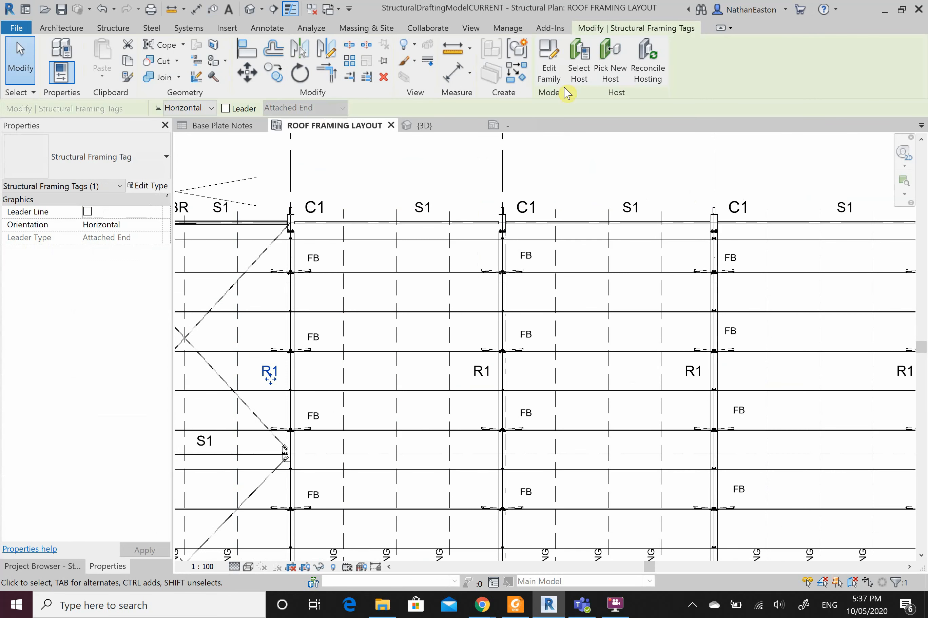
left_click(577, 72)
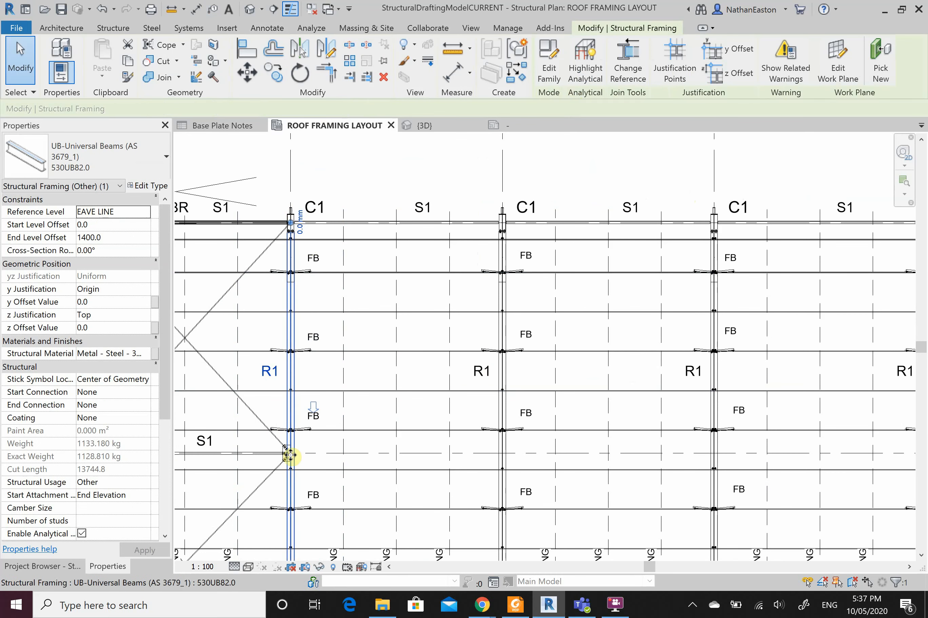
key("Escape")
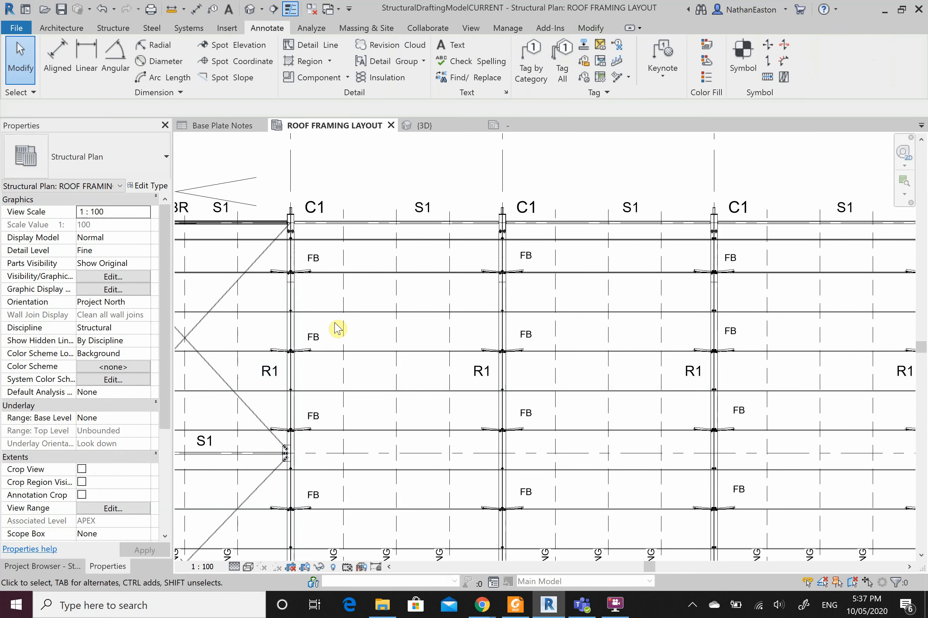
- Try to copy the six R1 tags on grids B to G down to the rafters between grids I and 3
scroll(394, 225, "down", 4)
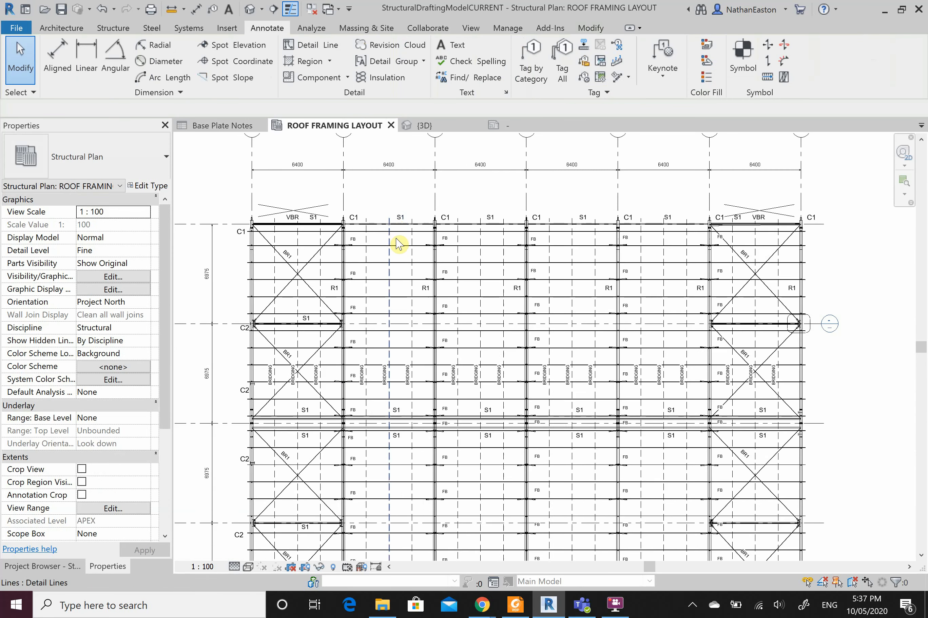
scroll(411, 231, "down", 1)
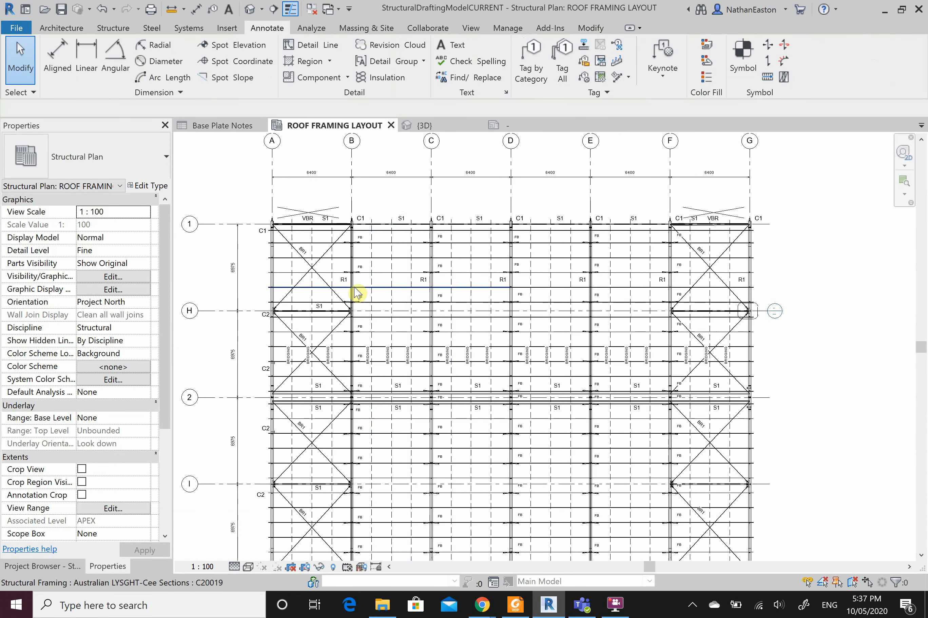
left_click(345, 280)
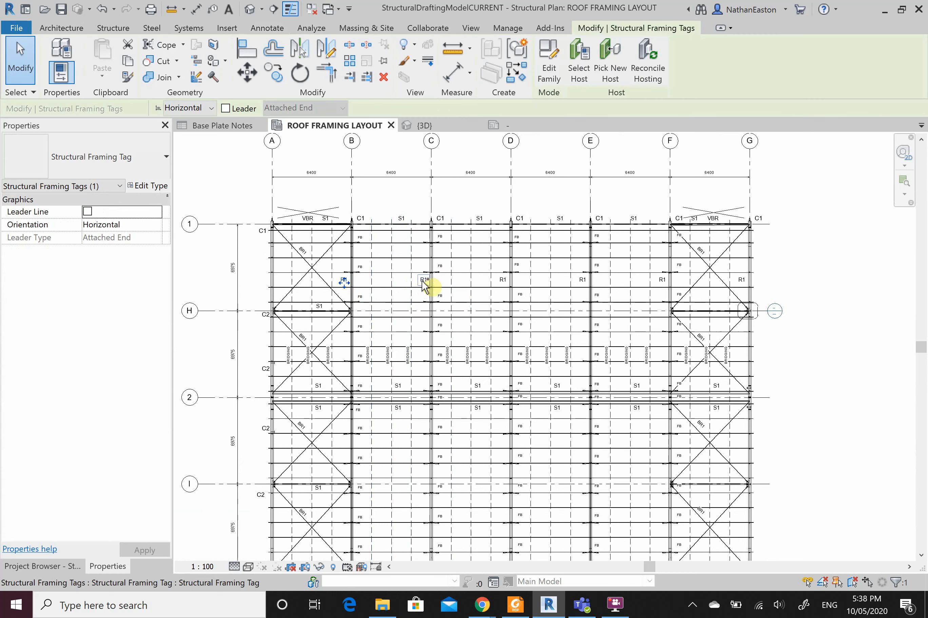
left_click(423, 280, "ctrl")
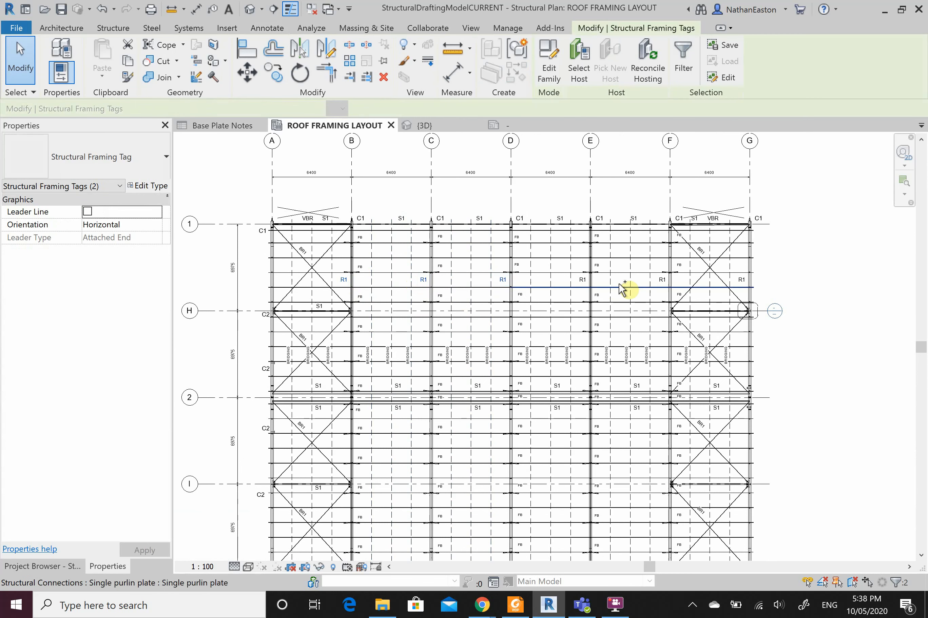
left_click(583, 280, "ctrl")
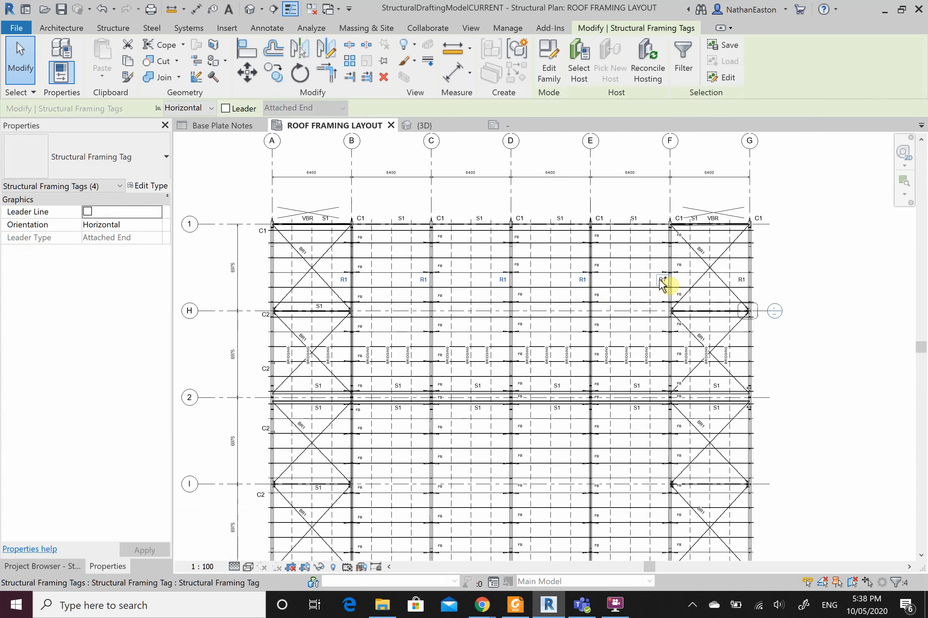
left_click(662, 280, "ctrl")
left_click(741, 280, "ctrl")
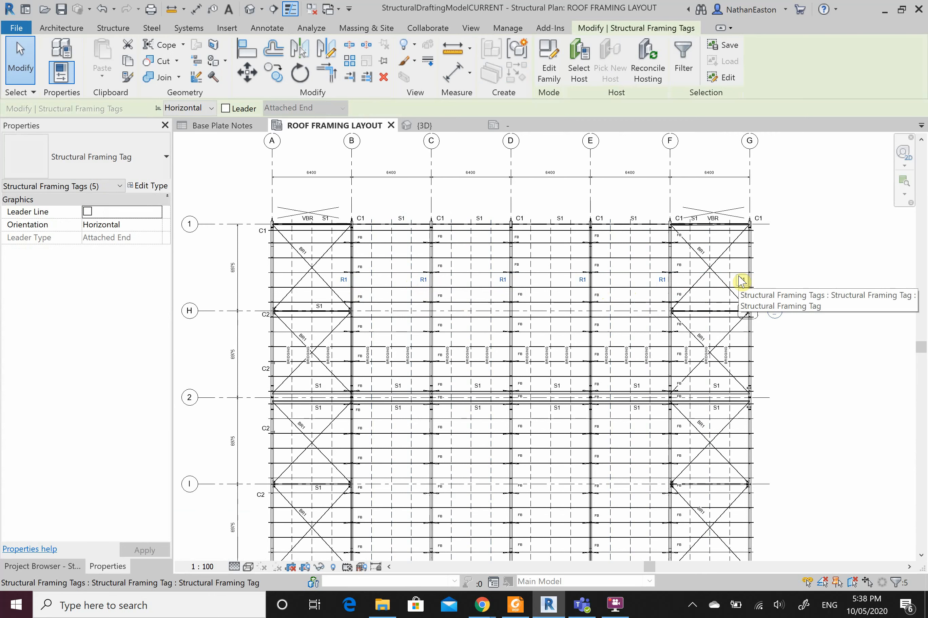
scroll(497, 266, "down", 1)
scroll(497, 261, "down", 1)
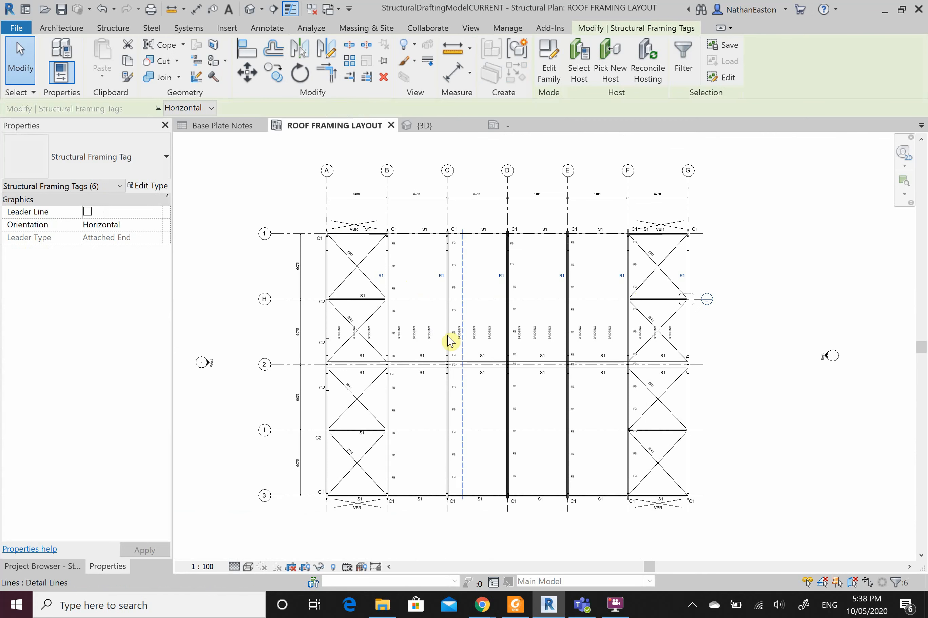
left_click(275, 77)
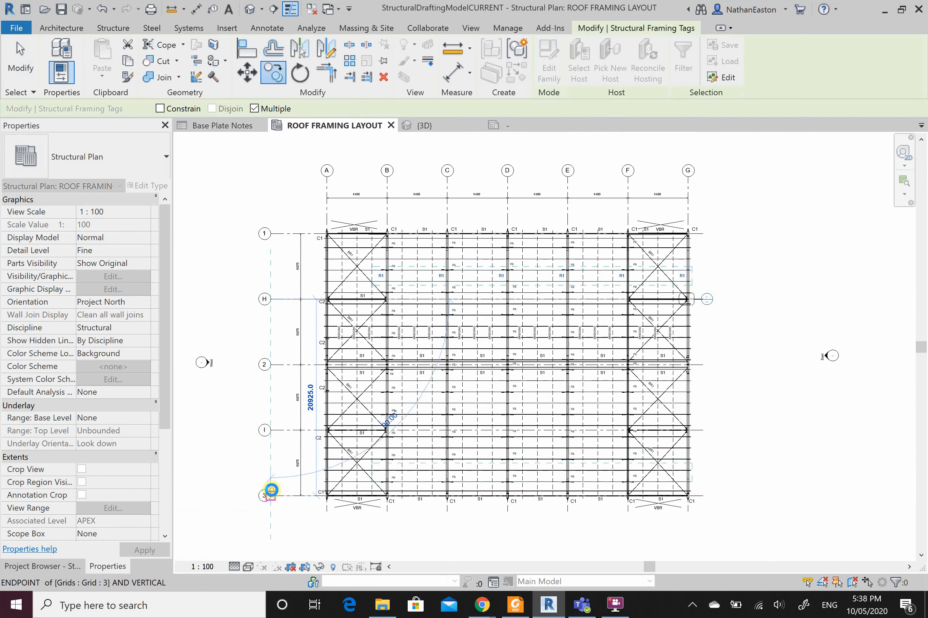
left_click(264, 462)
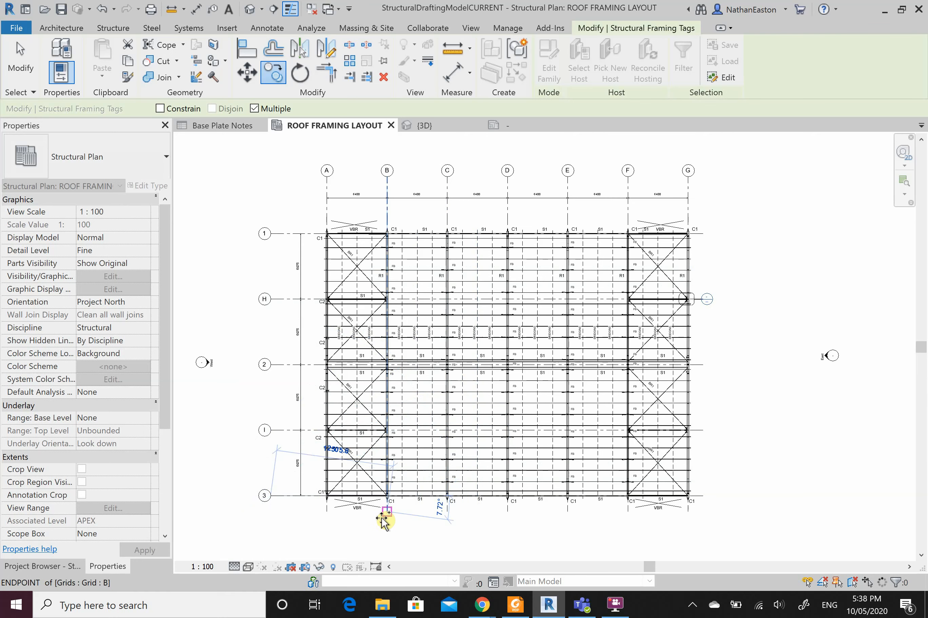
scroll(383, 519, "up", 3)
key("Escape")
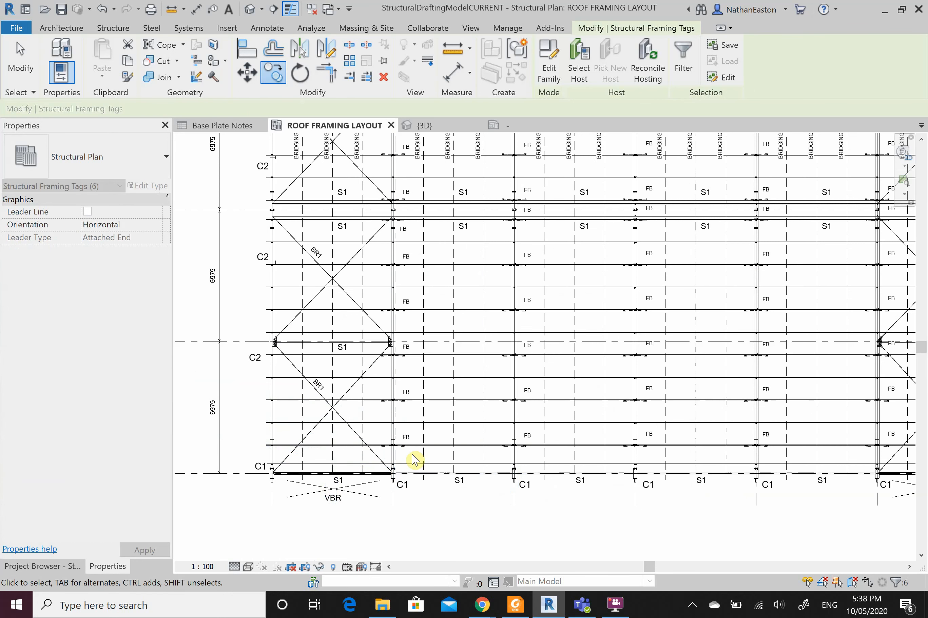
scroll(415, 484, "down", 2)
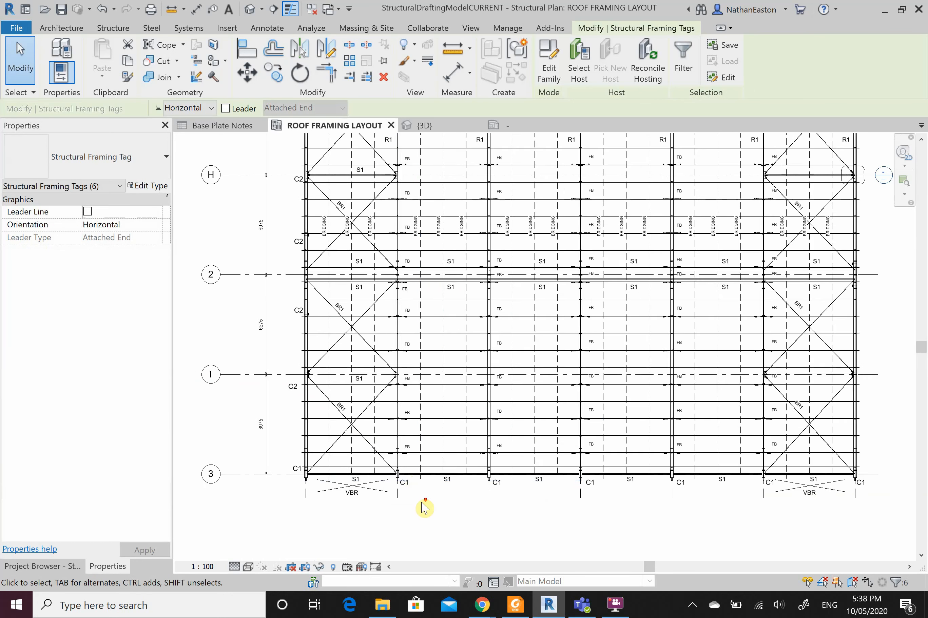
scroll(424, 508, "down", 1)
scroll(443, 479, "down", 1)
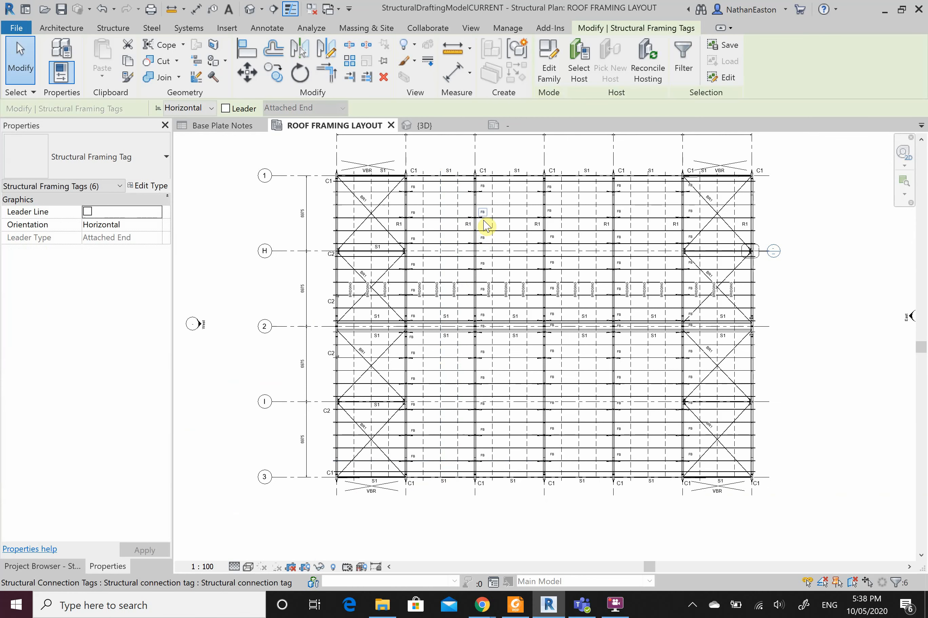
- Copy the R1 tag from the rafter on grid B to the rafter on grid A
scroll(491, 329, "up", 1)
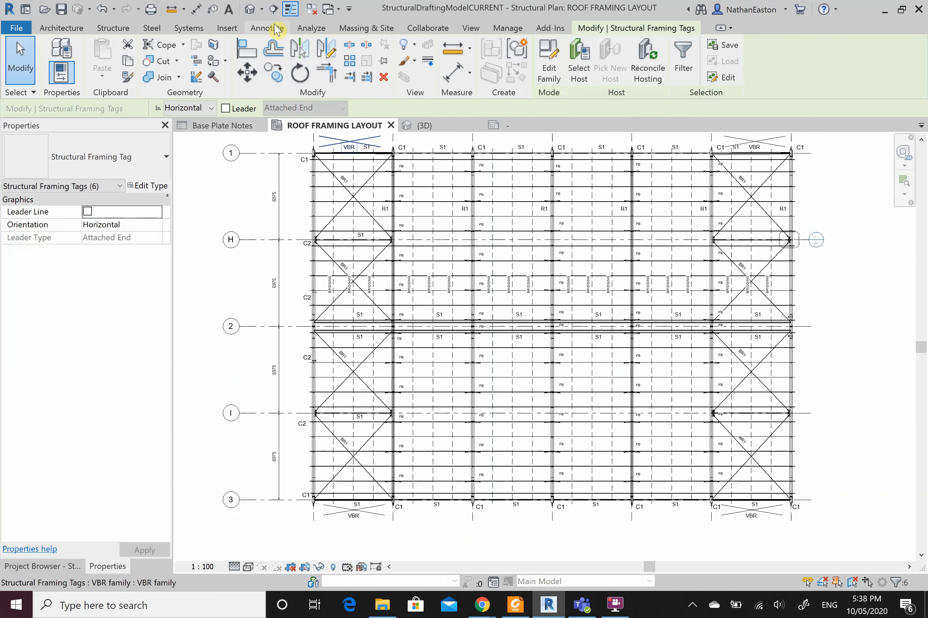
scroll(325, 252, "up", 3)
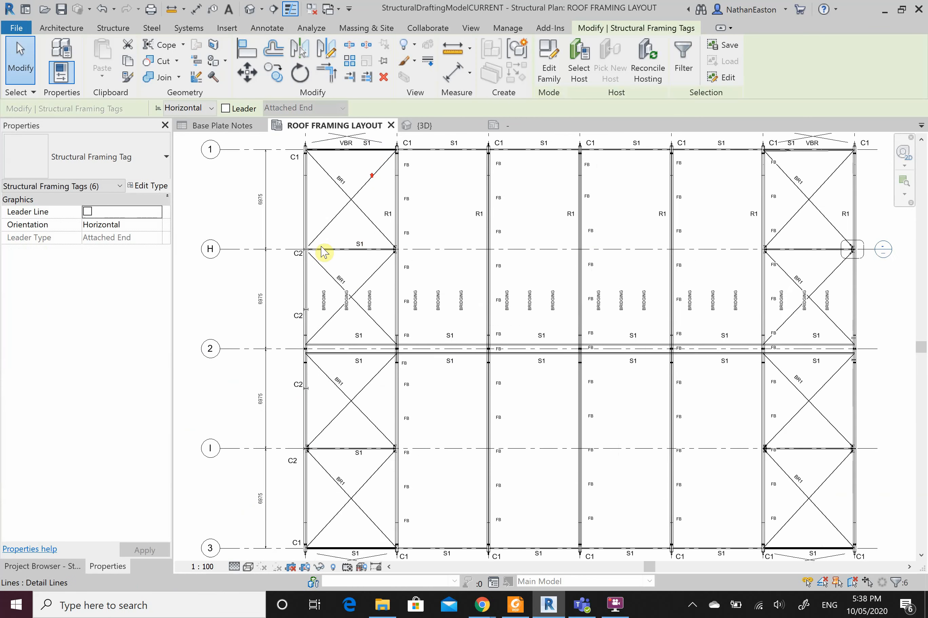
left_click(395, 239)
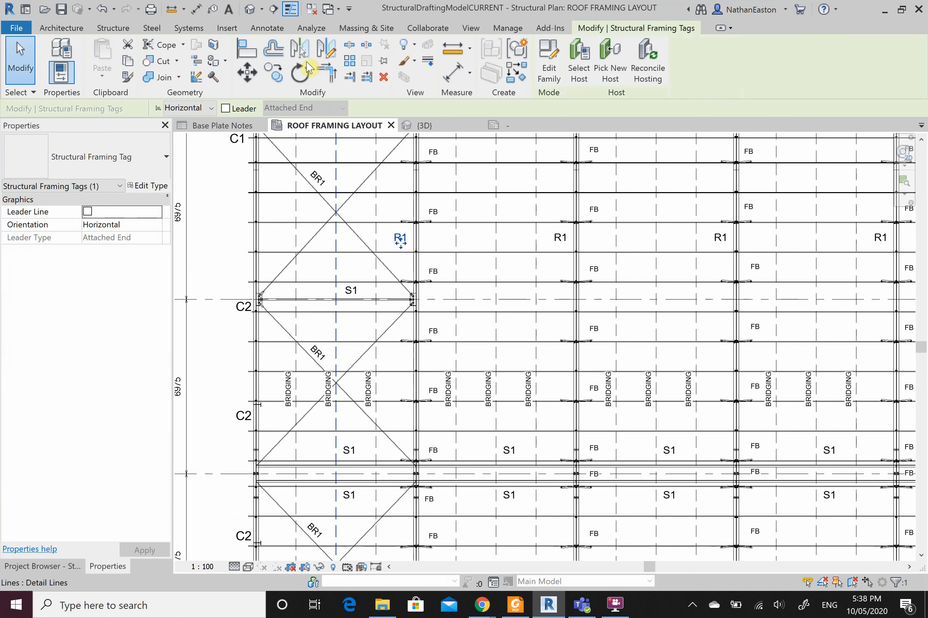
left_click(278, 78)
scroll(534, 445, "down", 3)
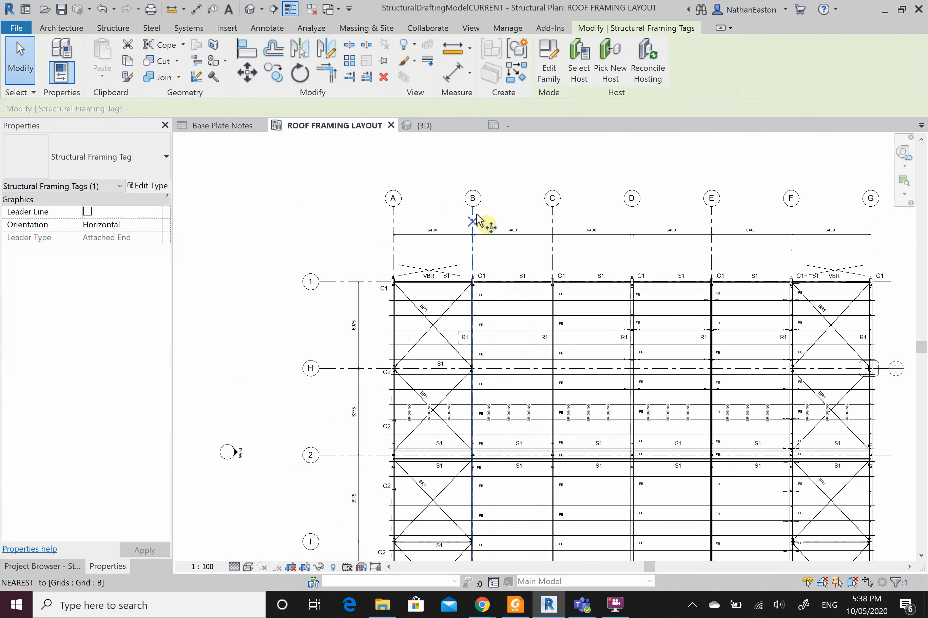
left_click(473, 207)
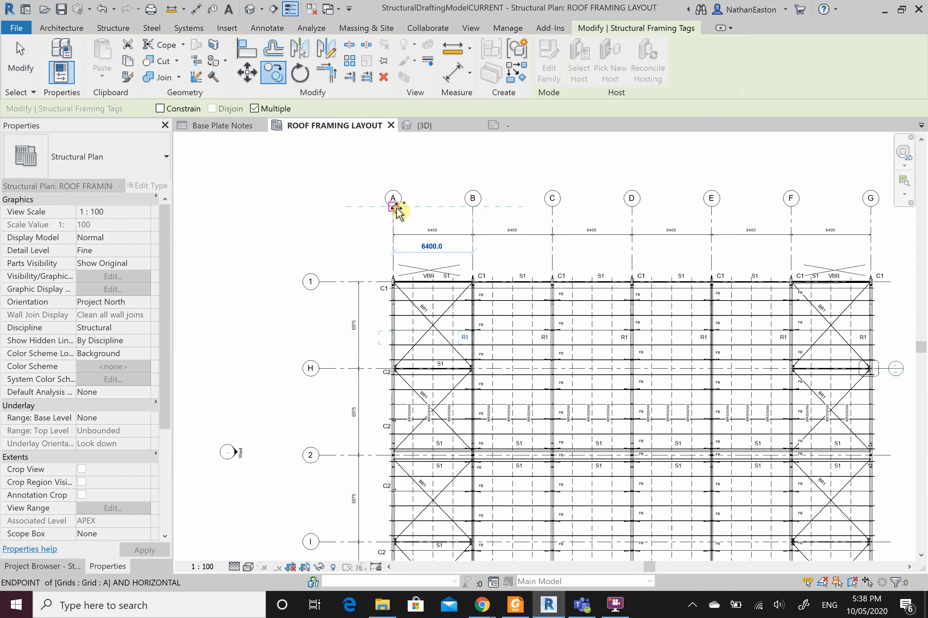
left_click(394, 208)
key("Escape")
key("Escape")
- Move the R1 tag on grid A to the inner side of its rafter, inside the braced bay
scroll(391, 340, "up", 6)
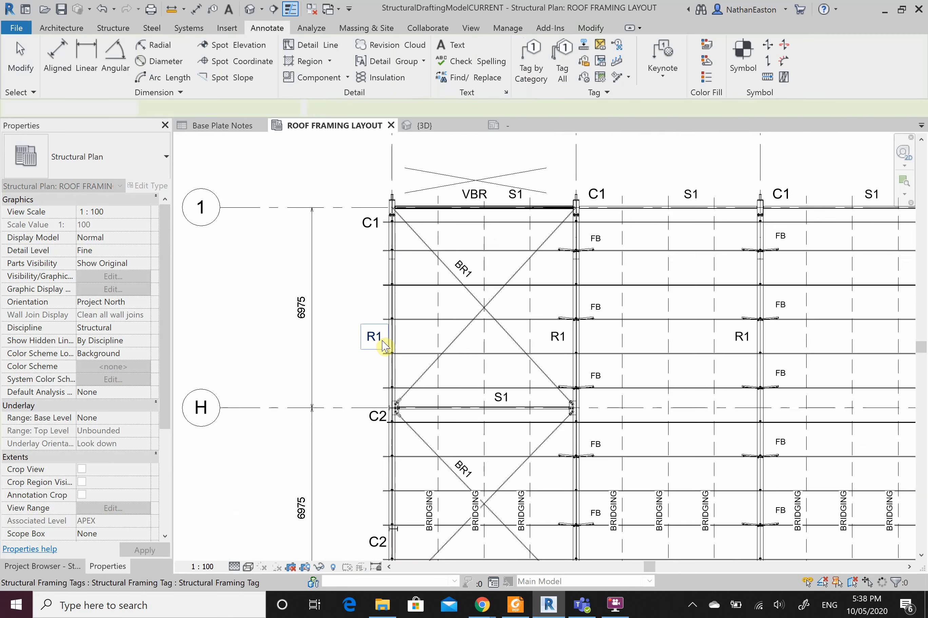
left_click(373, 339)
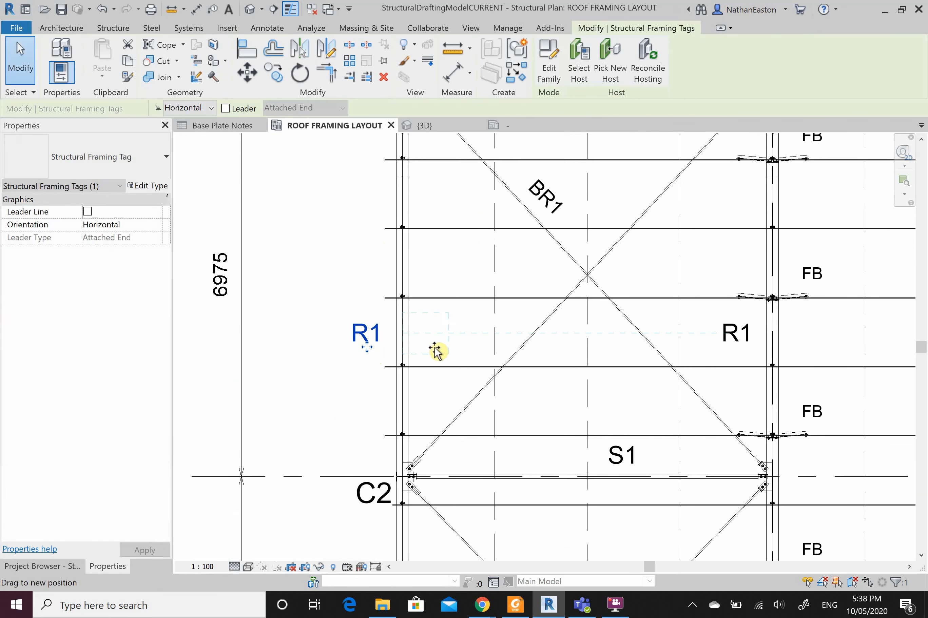
left_click_drag(435, 351, 435, 352)
key("Escape")
- Tag the rafter on grid C by category in the bay between grids I and 3
scroll(320, 190, "down", 6)
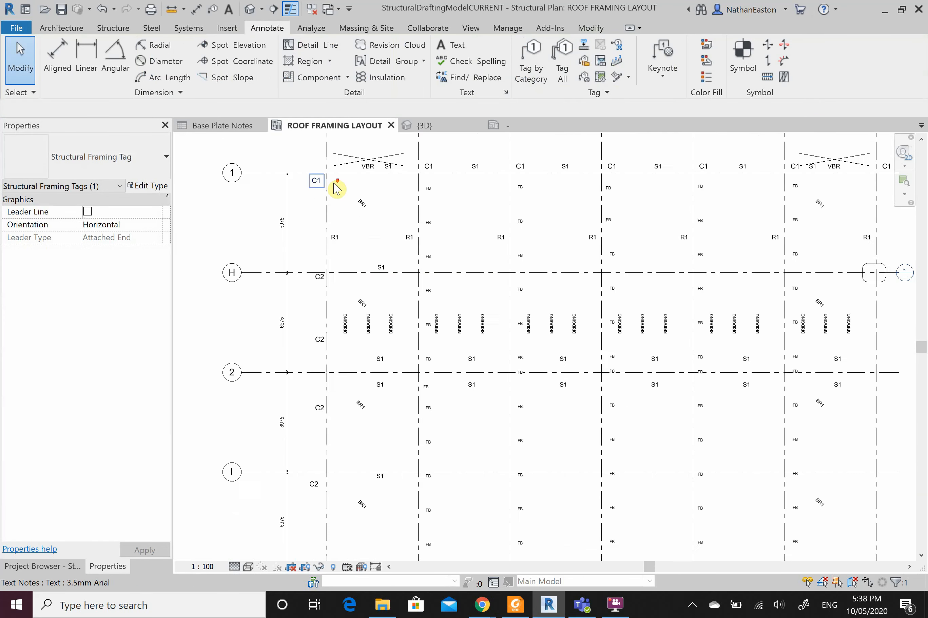
scroll(335, 184, "down", 4)
scroll(373, 305, "up", 3)
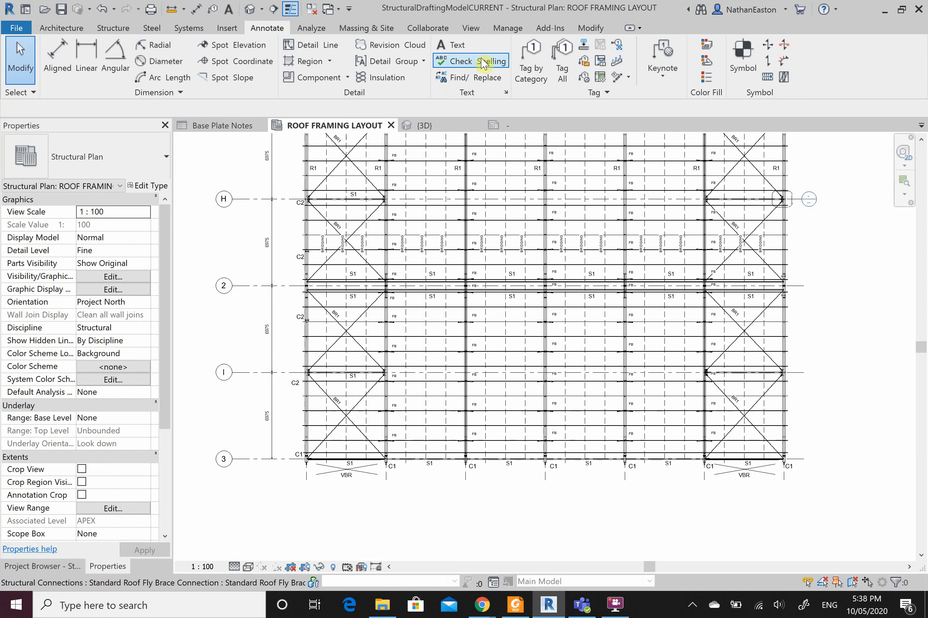
left_click(531, 56)
scroll(473, 395, "up", 3)
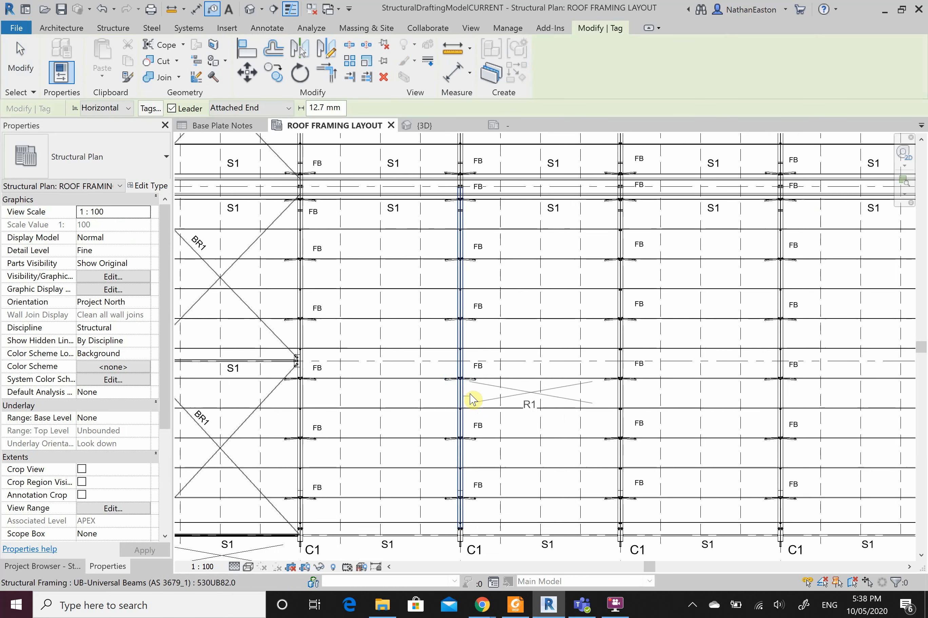
scroll(463, 403, "up", 2)
left_click(457, 397)
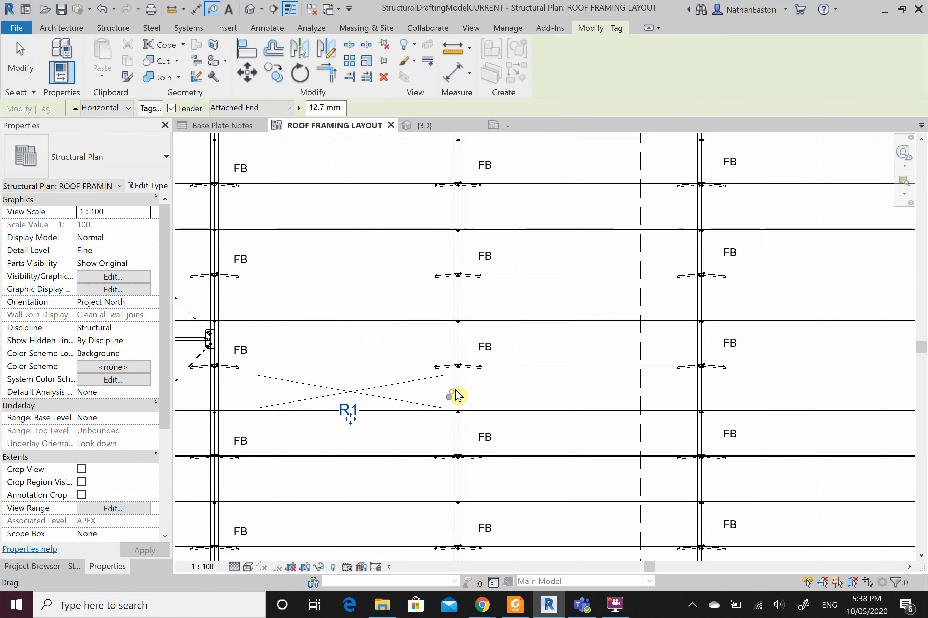
key("Escape")
key("Escape")
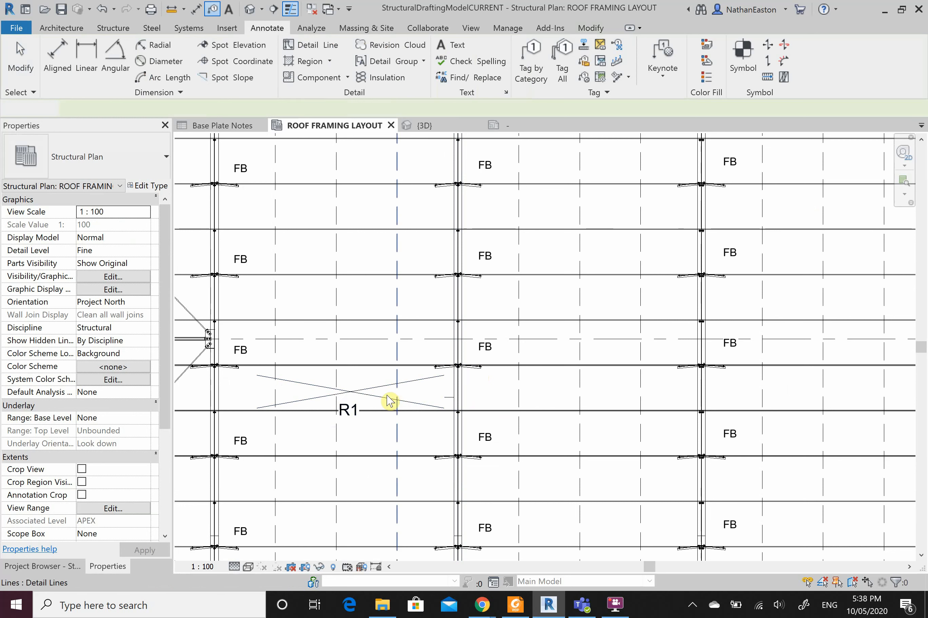
- Change the new rafter tag on grid C to the Structural Framing Tag type and remove its leader line
left_click(369, 395)
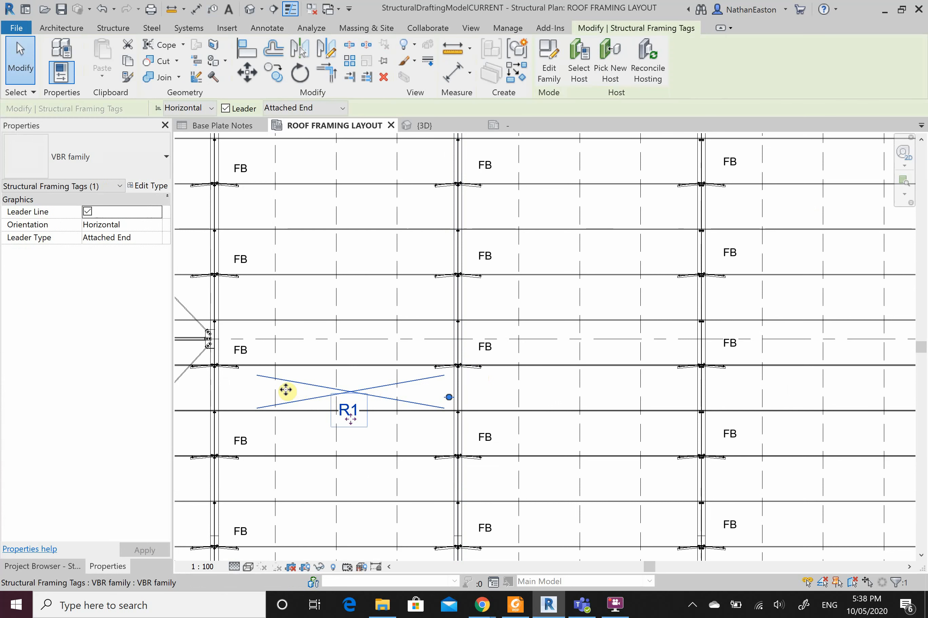
left_click(139, 159)
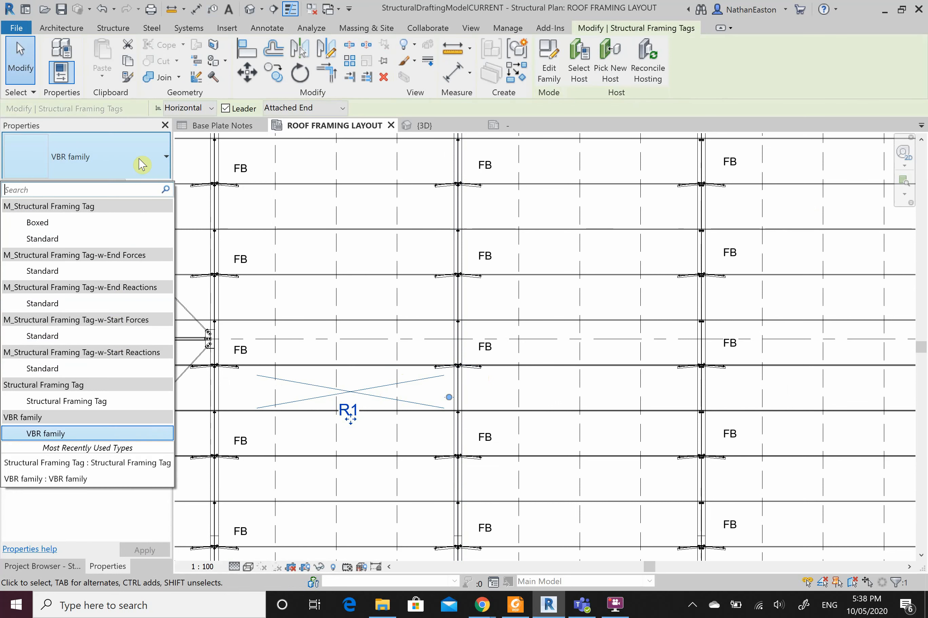
left_click(120, 404)
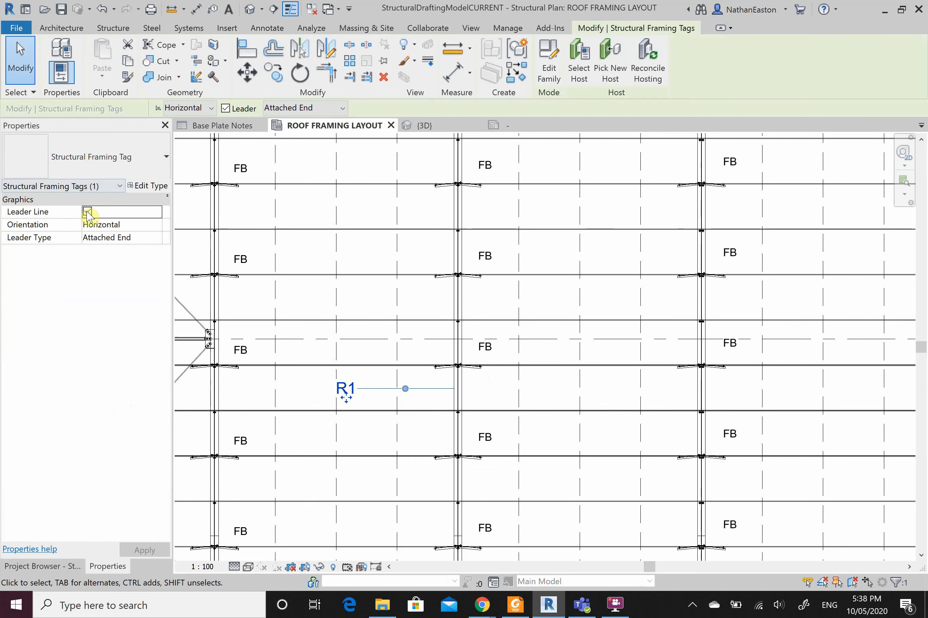
scroll(399, 434, "up", 2)
- Move the R1 tag between grids I and 3 close beside the rafter on grid C
left_click(346, 442)
left_click(324, 376)
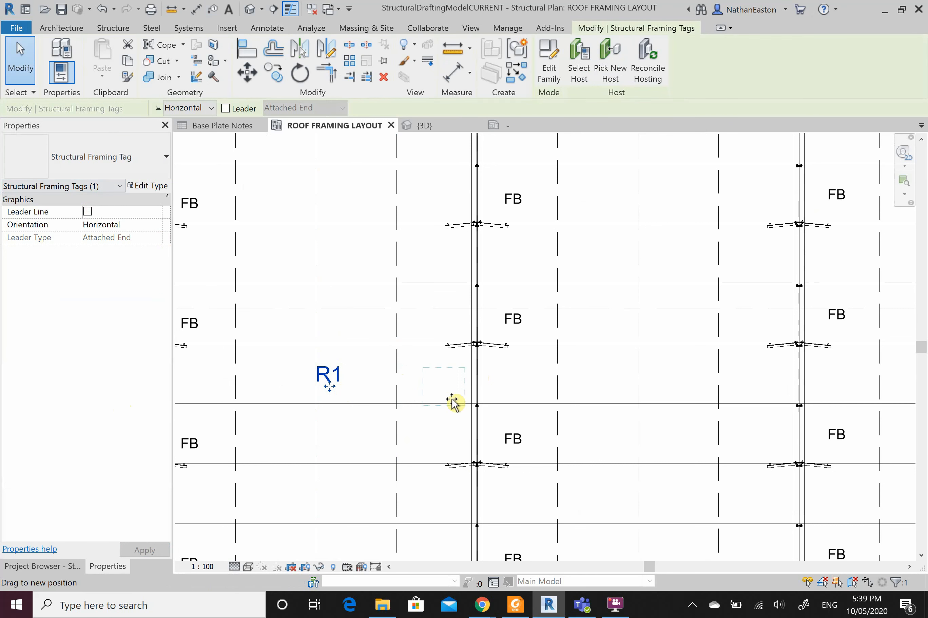
left_click_drag(453, 389, 450, 390)
left_click(519, 379)
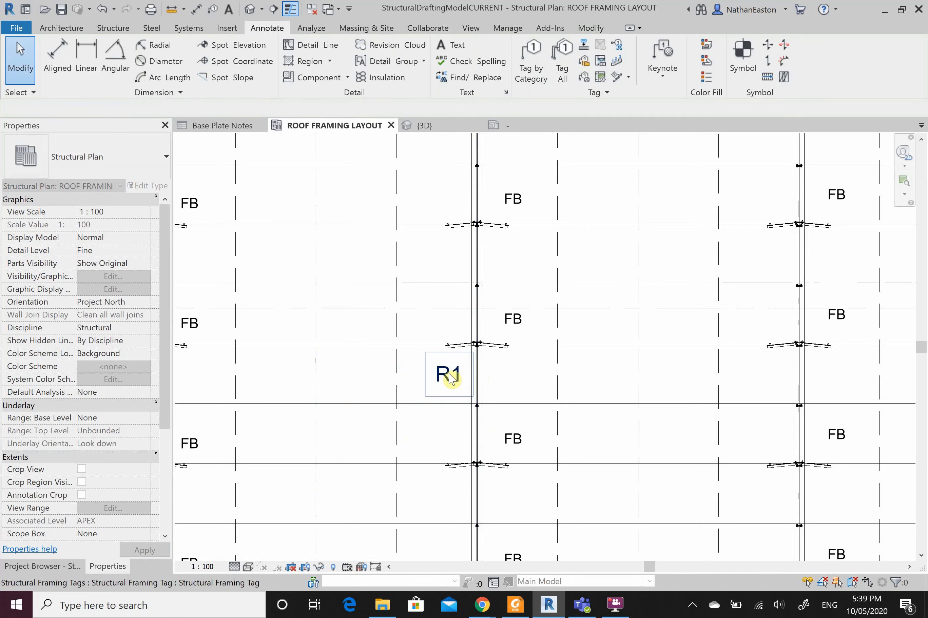
- Copy the lower R1 tag from grid C to the rafters on grids A, B, D, E, F and G
left_click(450, 376)
scroll(367, 409, "down", 5)
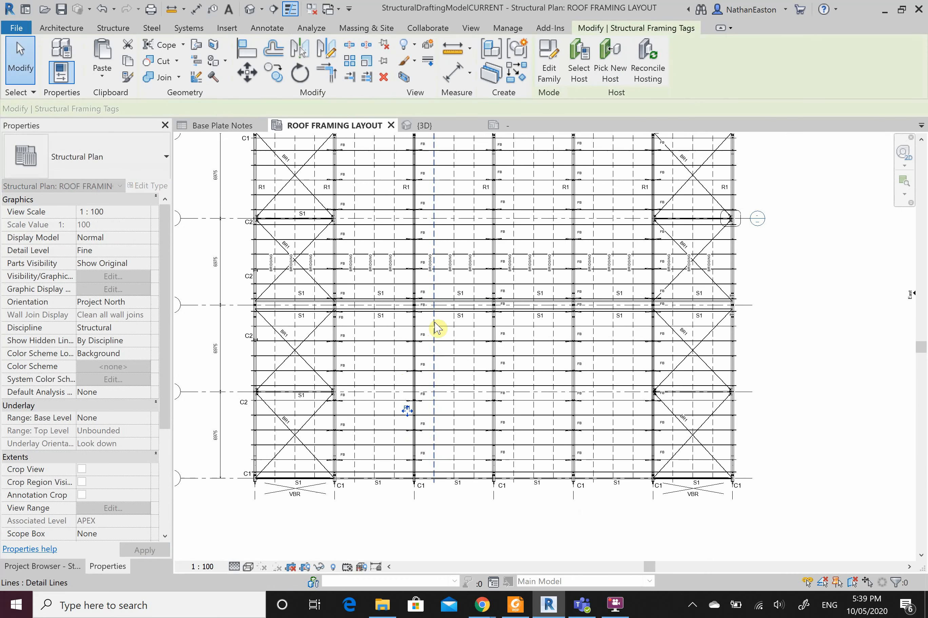
scroll(466, 462, "down", 2)
key("c")
key("o")
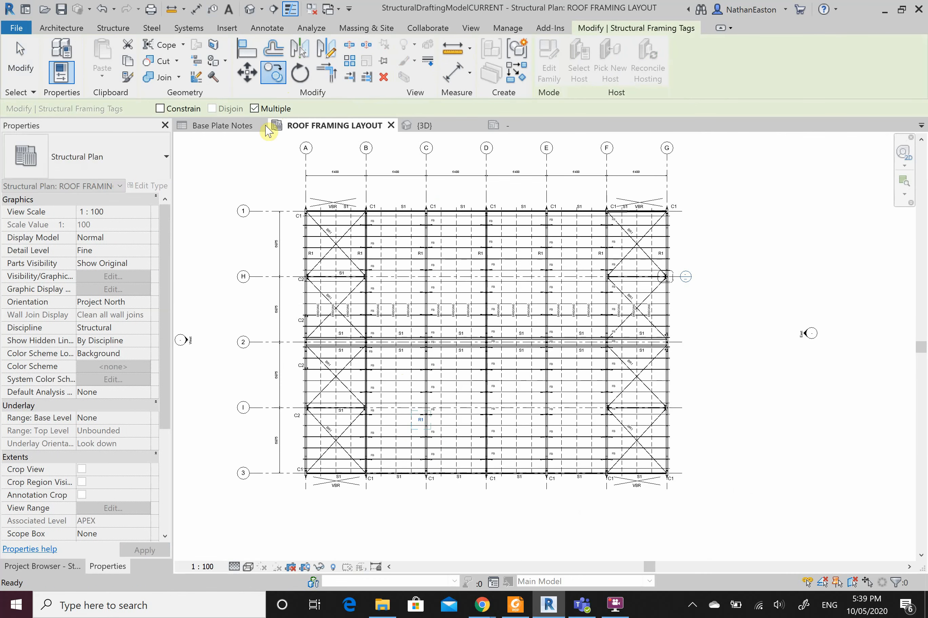
left_click(426, 151)
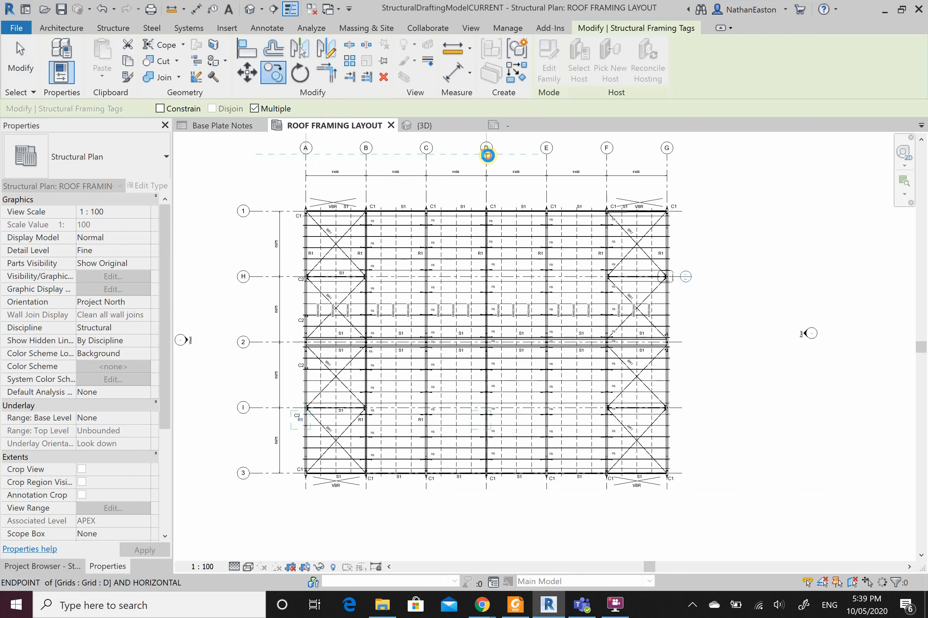
left_click(563, 155)
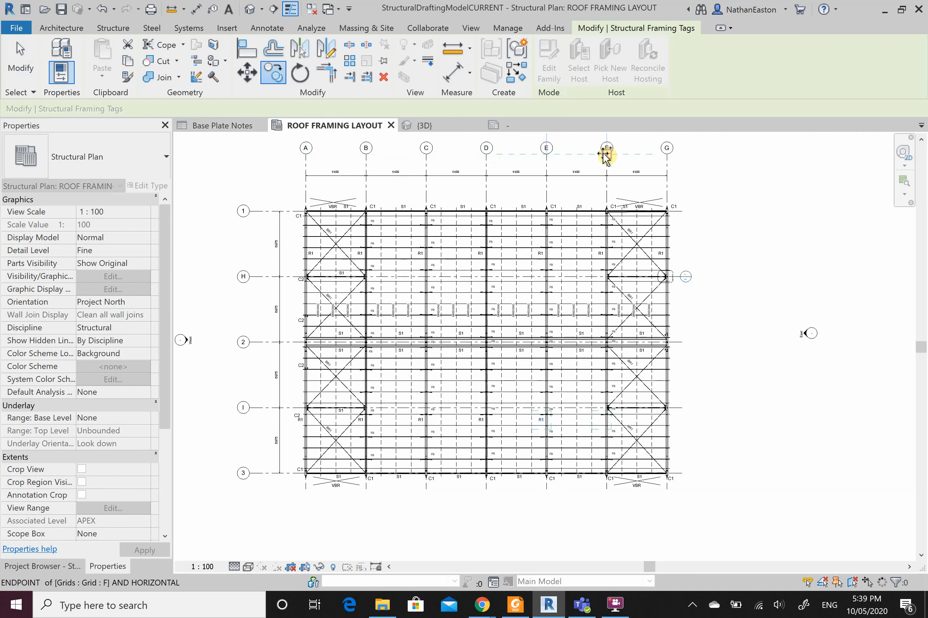
left_click(616, 153)
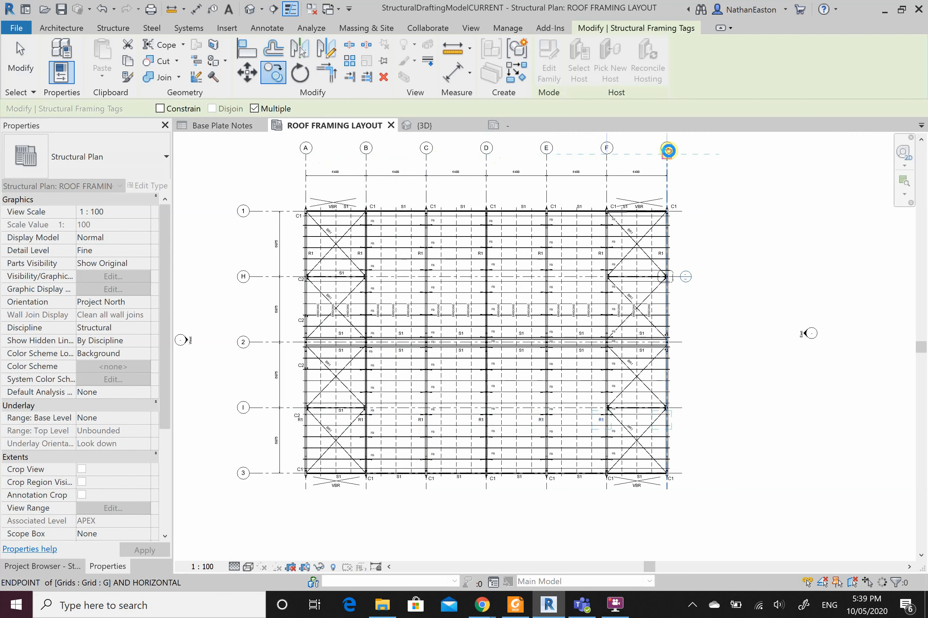
left_click(667, 151)
key("Escape")
key("Escape")
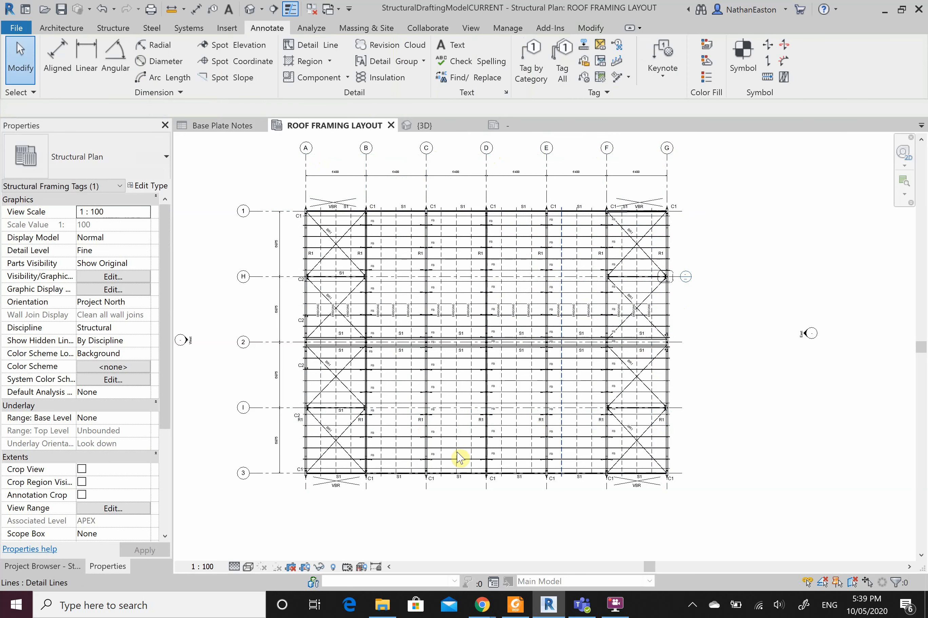
- Move the R1 tag near grid I on grid A to the inner side of its rafter, clear of the C2 label
scroll(295, 442, "up", 8)
left_click(300, 399)
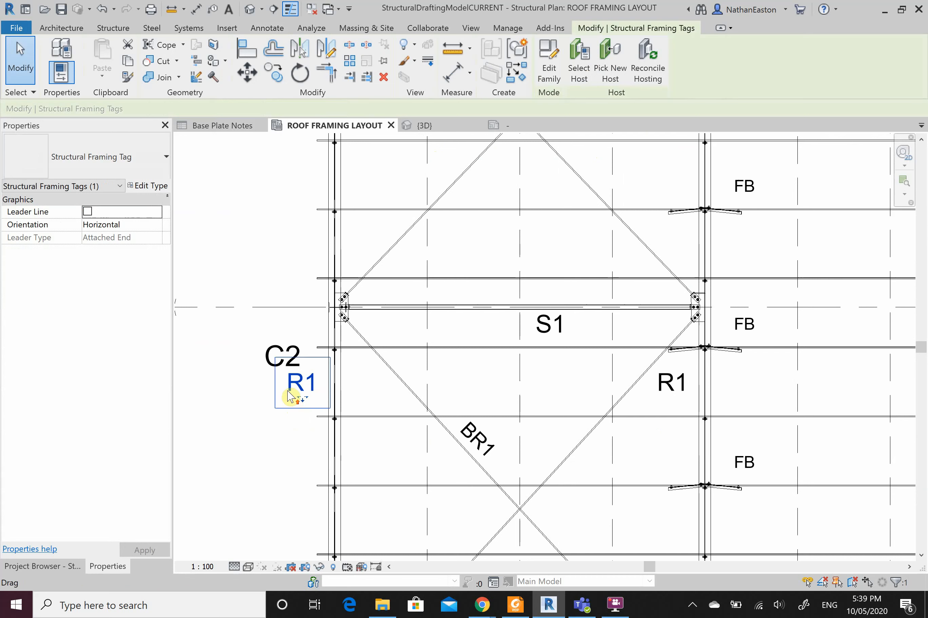
left_click_drag(359, 401, 361, 400)
left_click(275, 441)
scroll(295, 383, "down", 4)
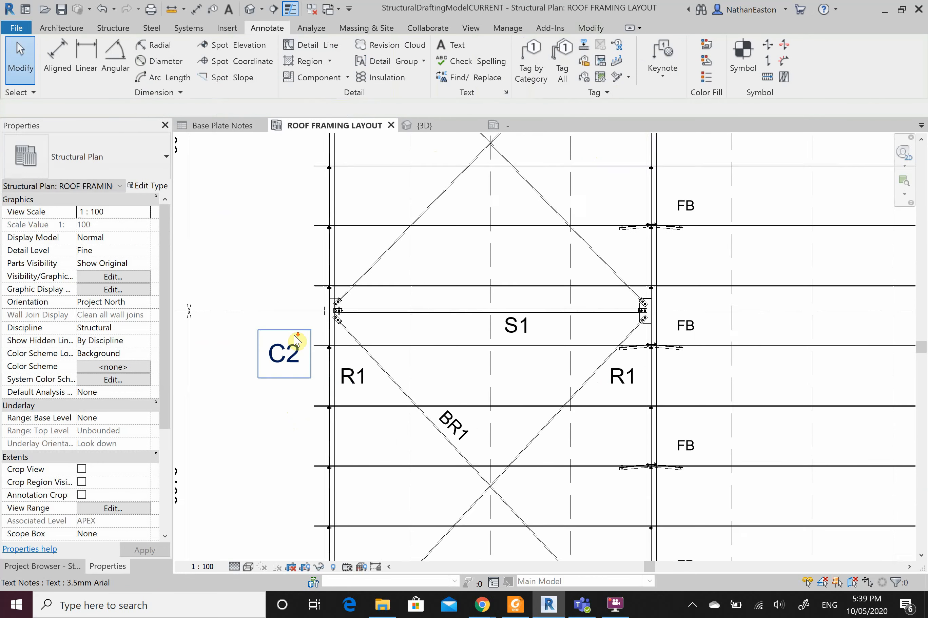
scroll(302, 399, "down", 6)
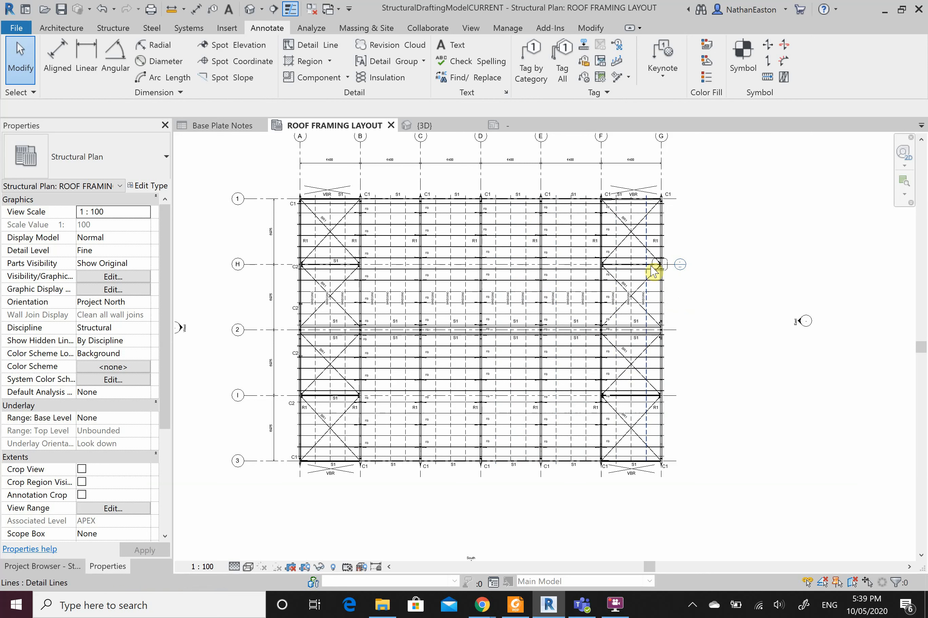
- Place a structural beam system tag reading C20019 @ 1200 on the upper roof half's purlins, between grids D and E
left_click(772, 64)
scroll(519, 239, "up", 3)
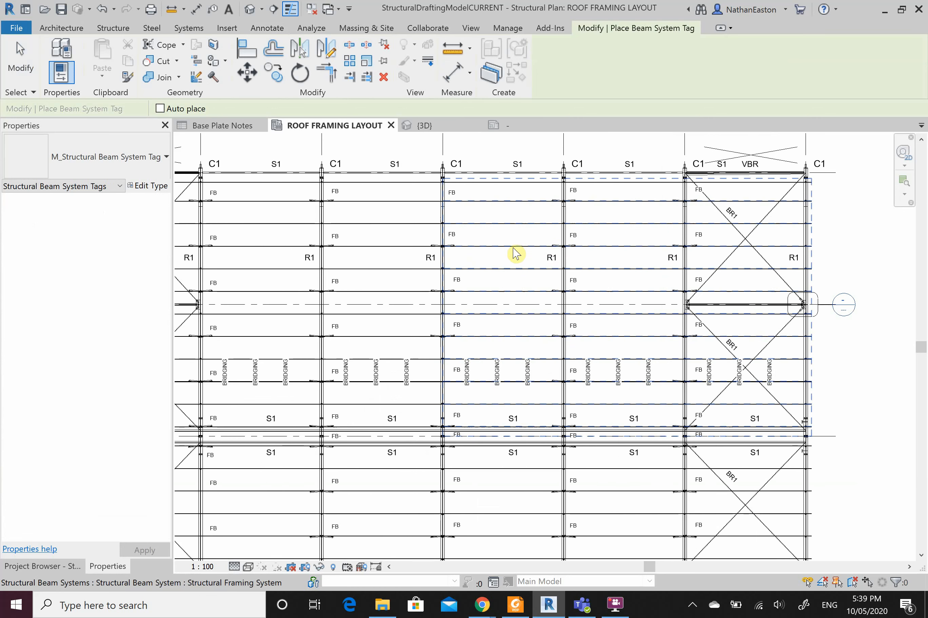
left_click(516, 254)
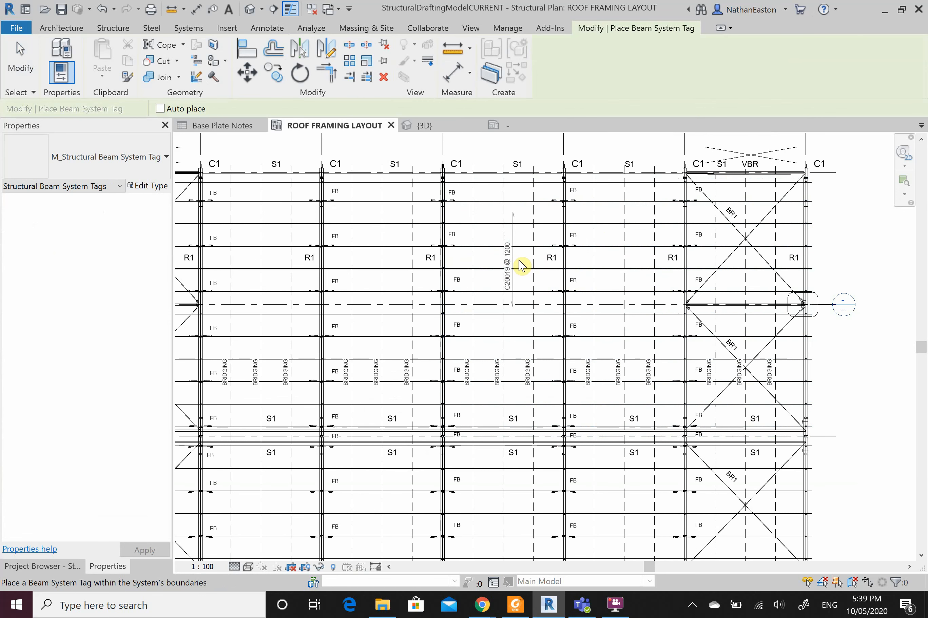
left_click(520, 263)
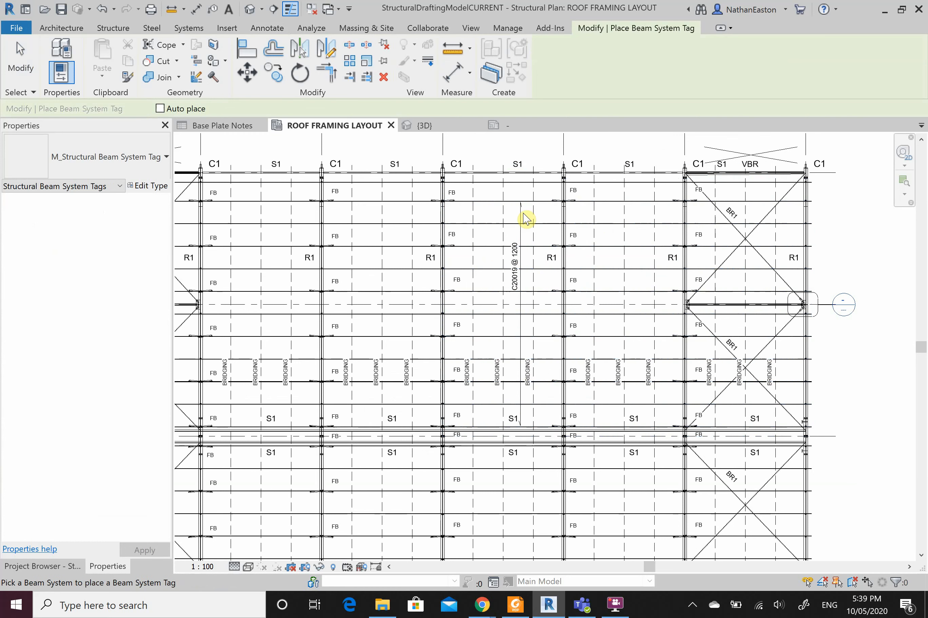
key("Escape")
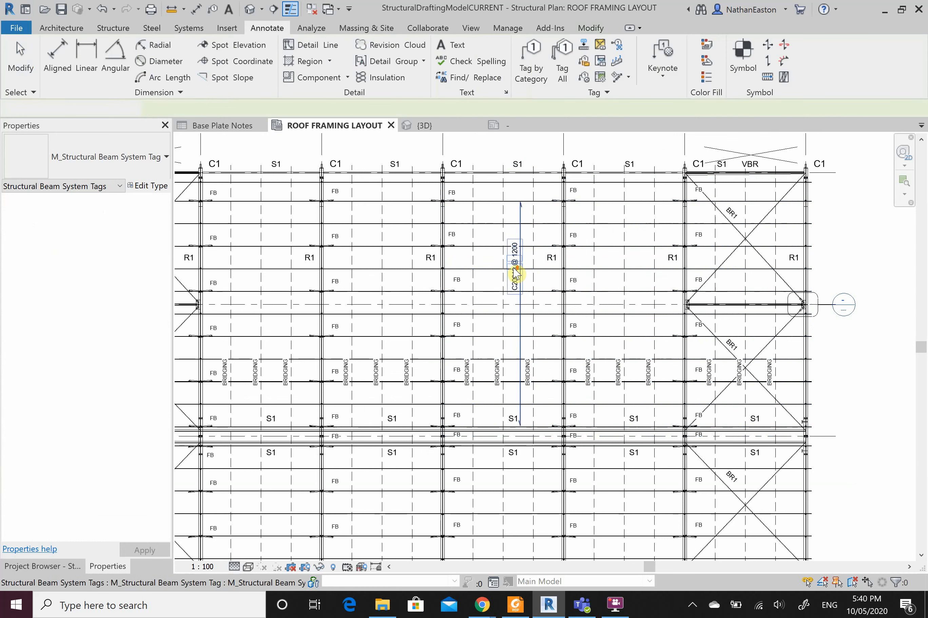
- Open the beam system tag's family to examine its beam type and spacing labels, and close it again
scroll(520, 288, "up", 5)
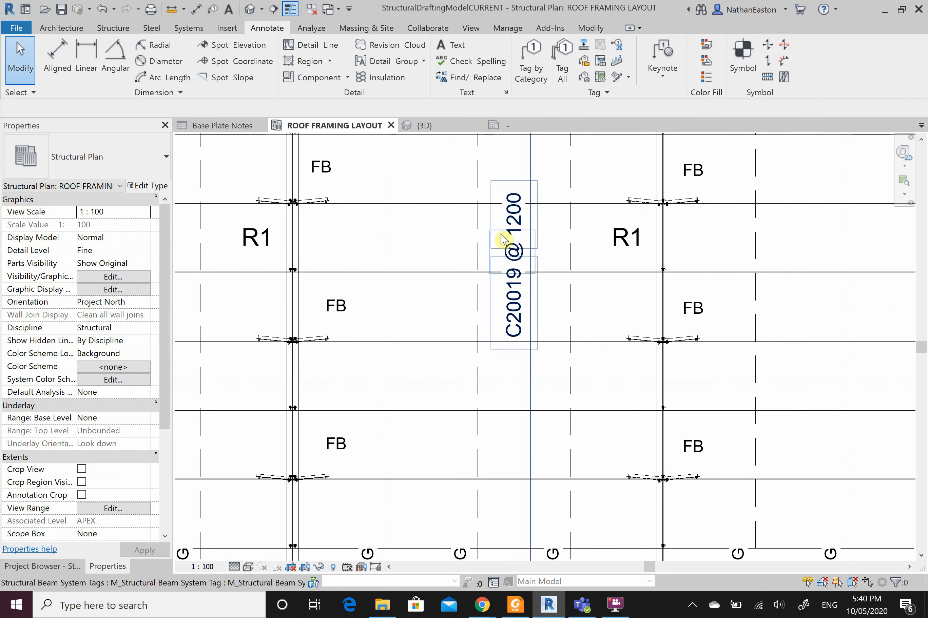
left_click(527, 251)
left_click(549, 75)
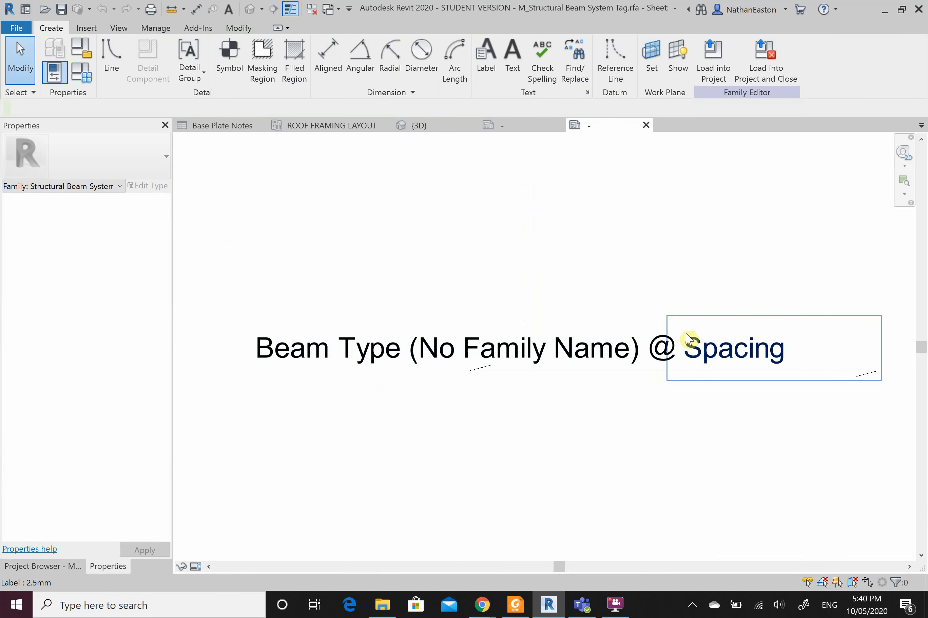
left_click(646, 125)
left_click(489, 315)
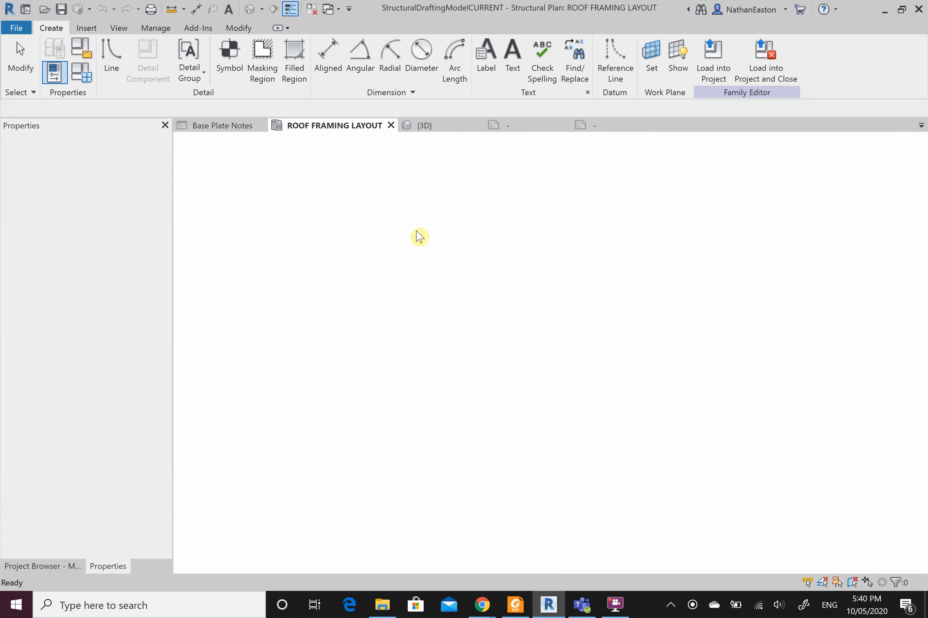
scroll(407, 329, "down", 3)
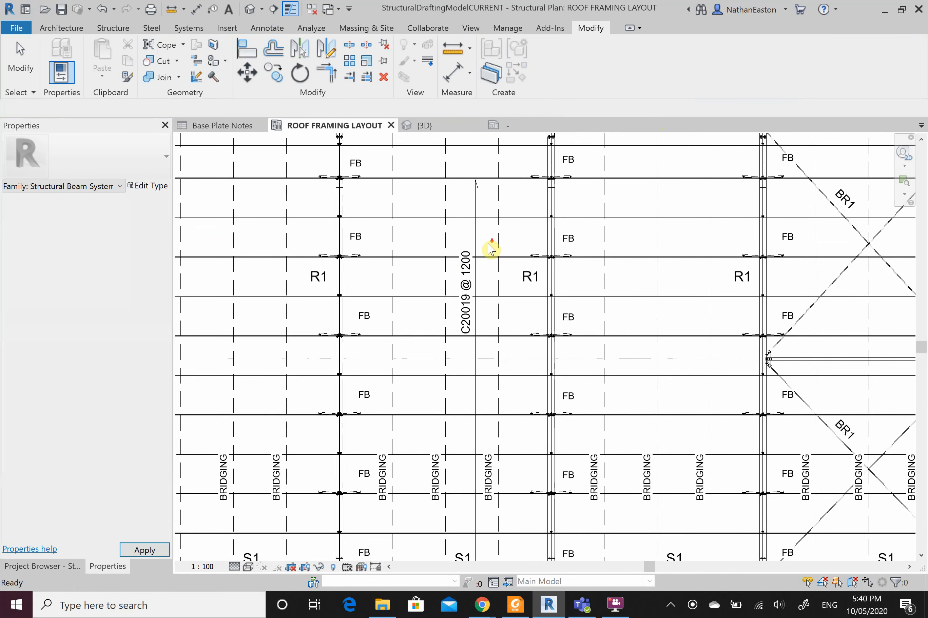
scroll(491, 249, "down", 2)
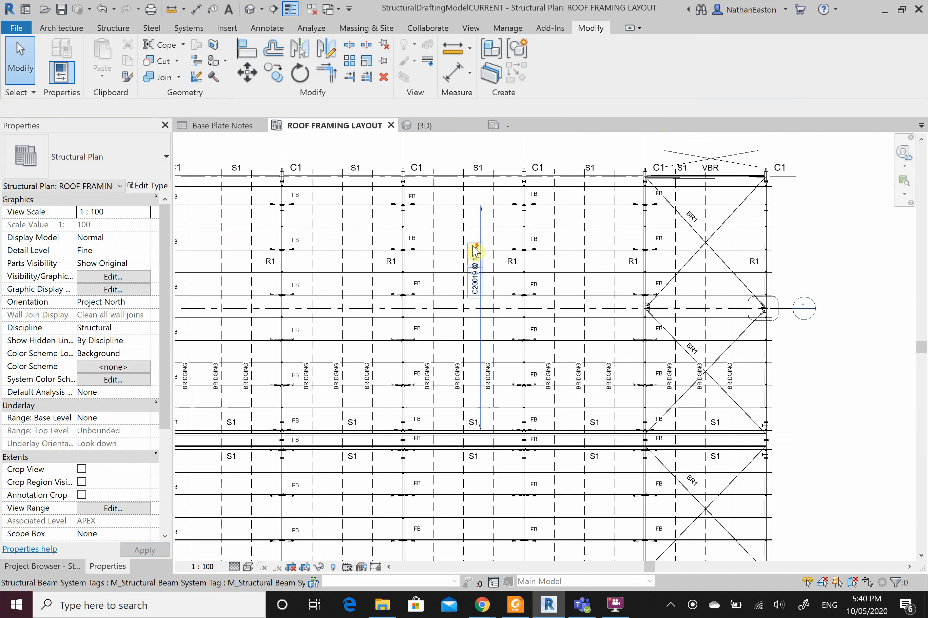
scroll(475, 251, "down", 2)
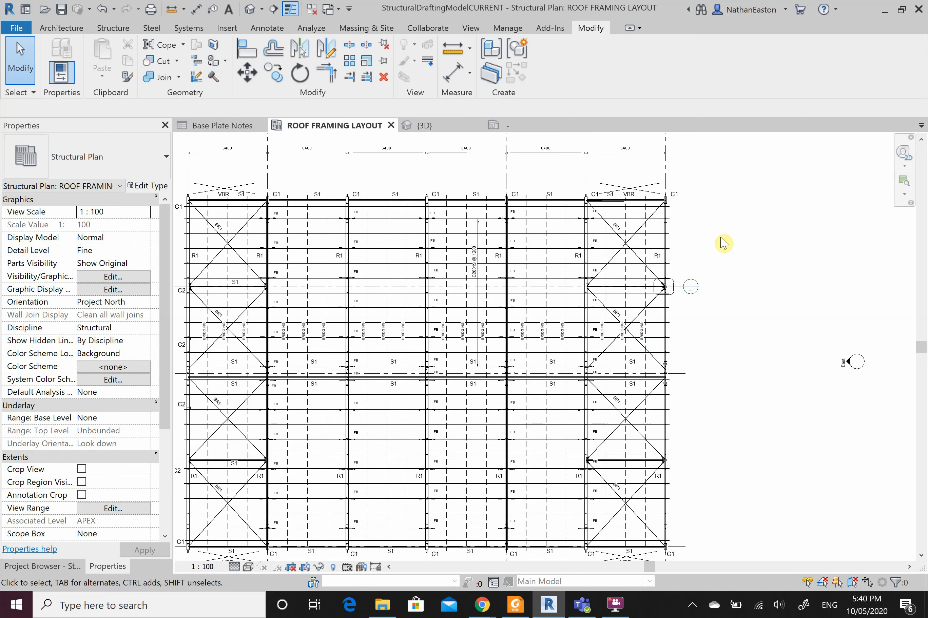
scroll(476, 245, "up", 3)
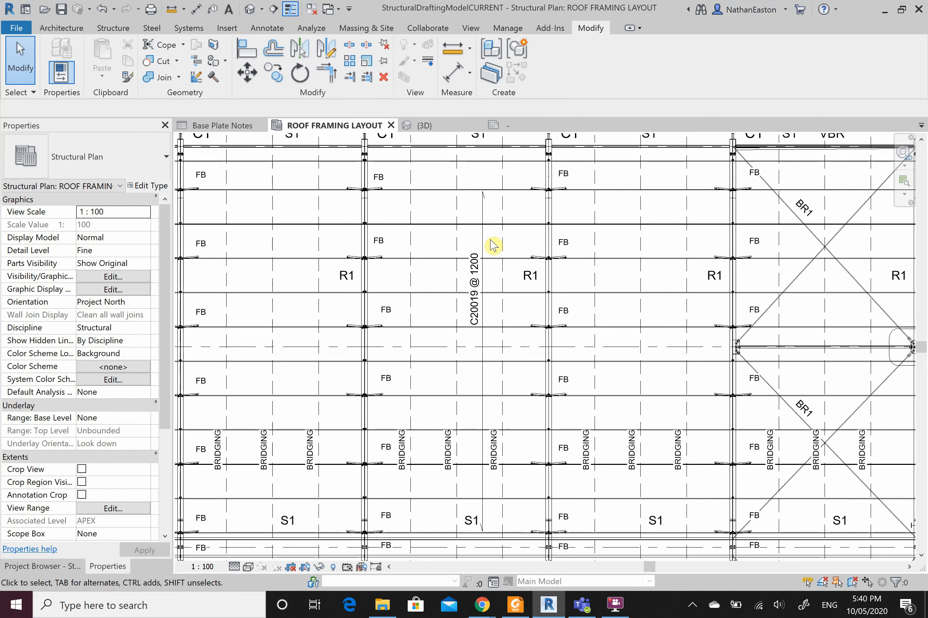
left_click(488, 244)
scroll(518, 375, "down", 1)
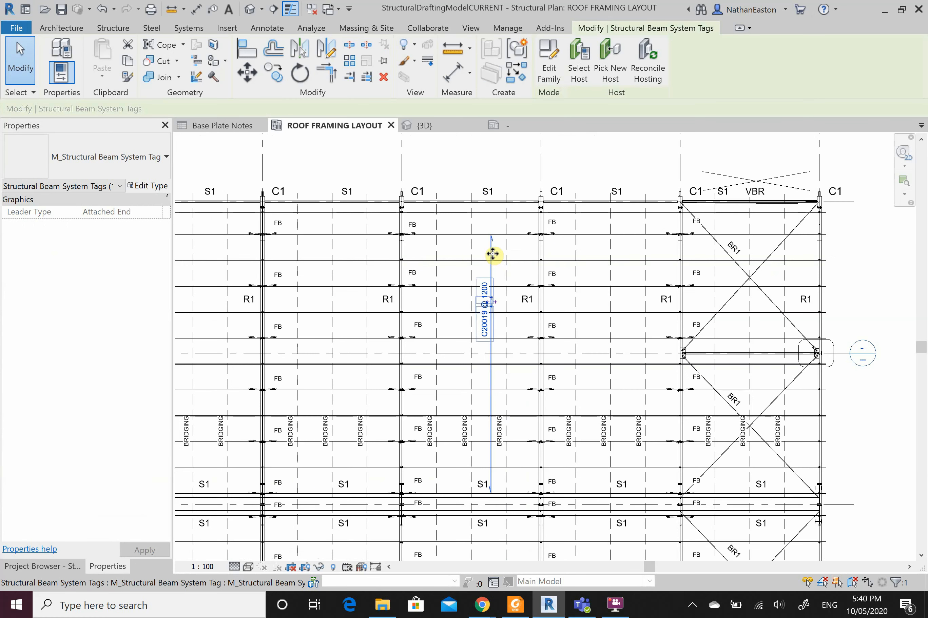
scroll(547, 219, "down", 3)
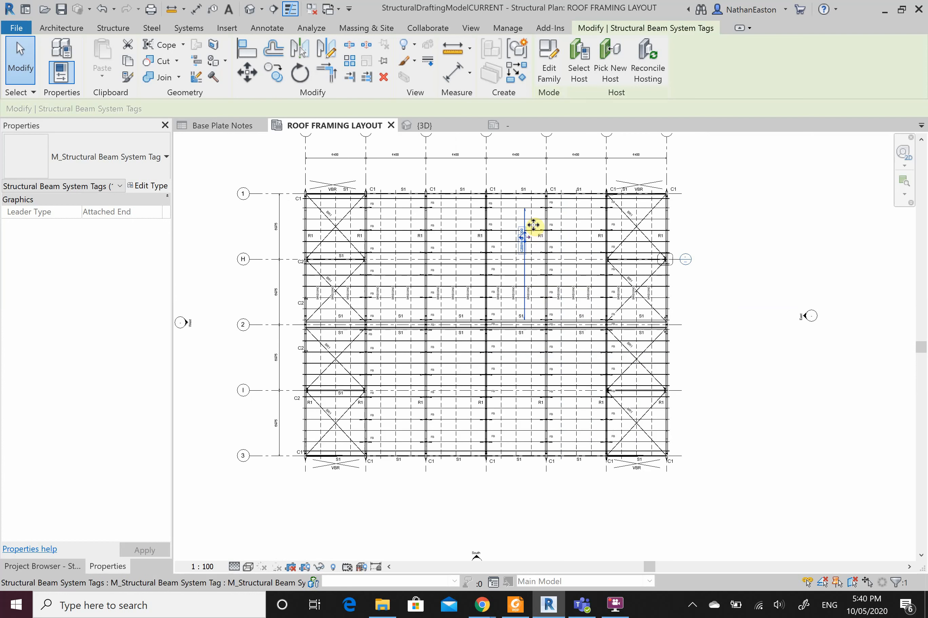
left_click(687, 359)
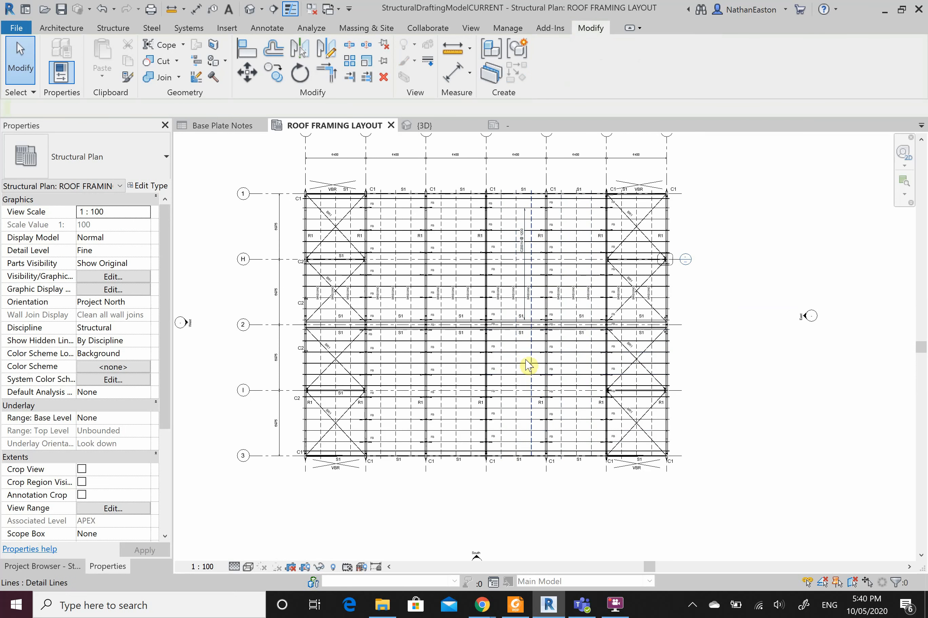
- Place a matching beam system tag on the lower roof half's purlins, between grids D and E
left_click(274, 31)
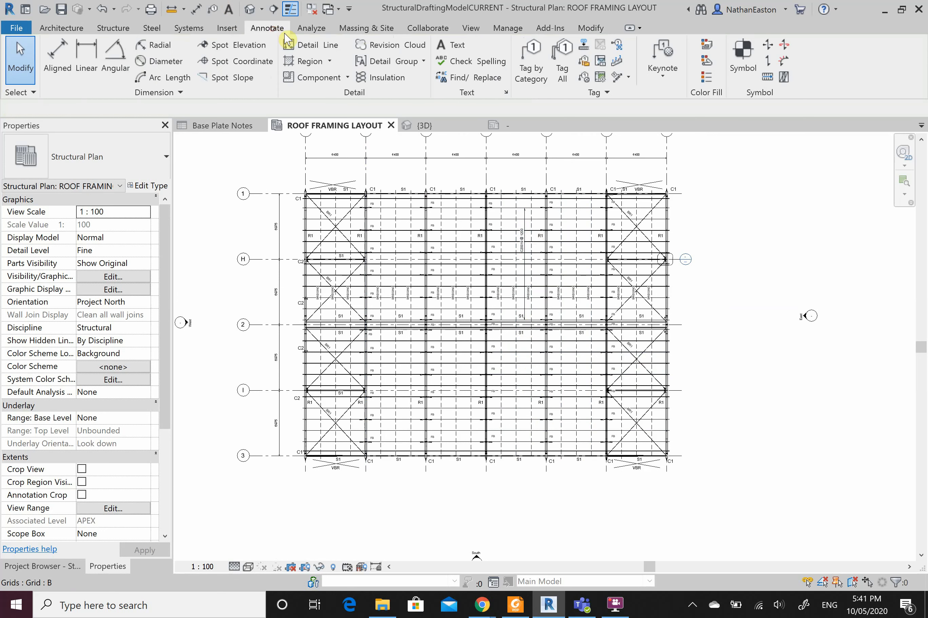
left_click(766, 64)
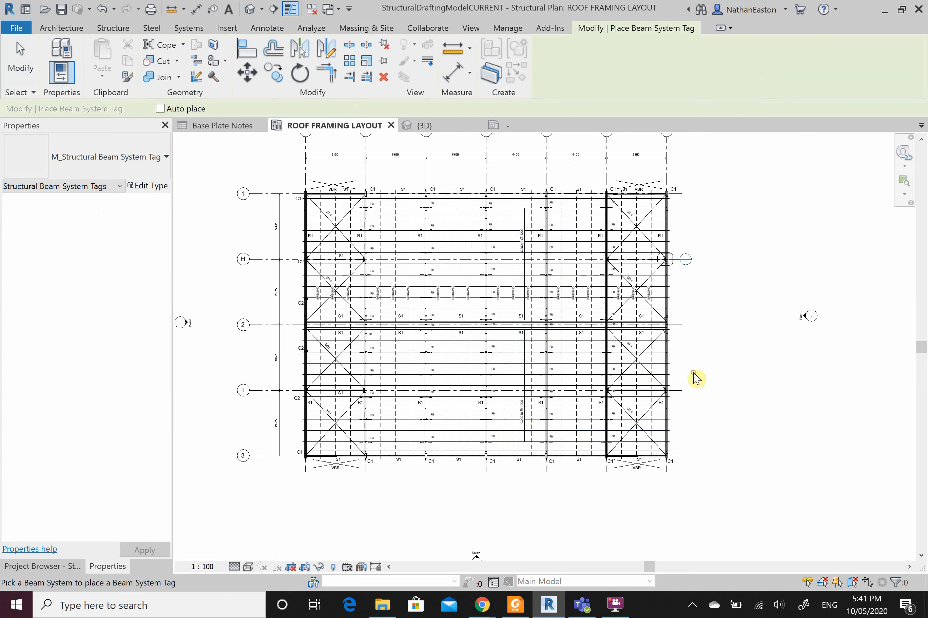
scroll(572, 516, "down", 3)
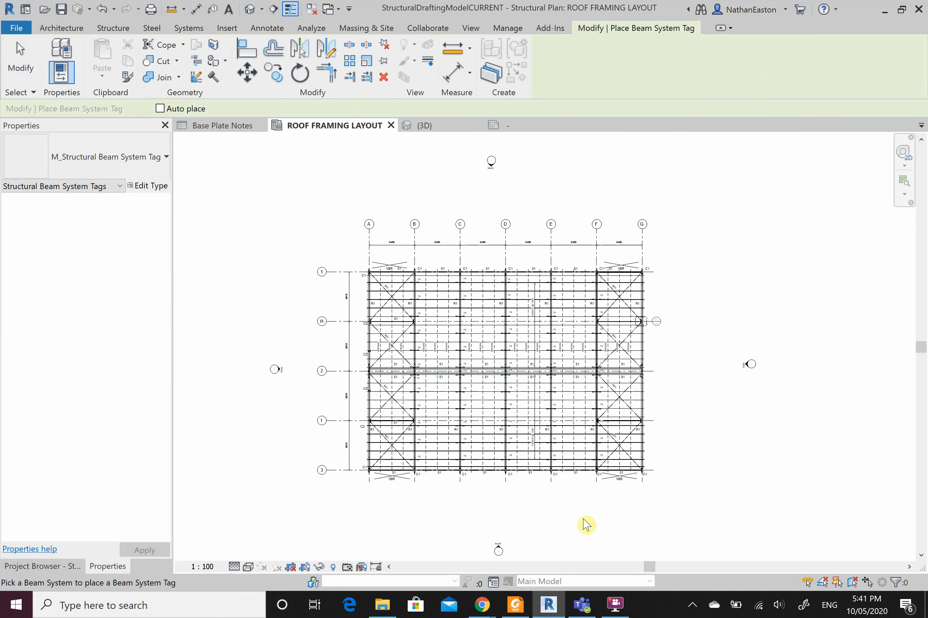
- Switch to Foxit Reader and examine the roof layout plans, structural schedule and wall elevations in Eng lyouts.pdf
left_click(511, 612)
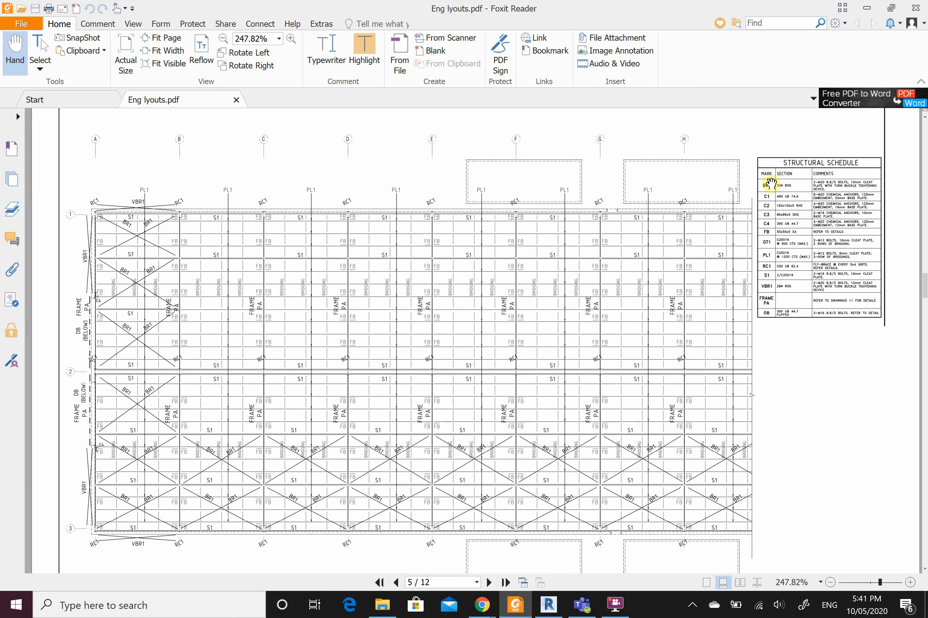
scroll(645, 270, "down", 12)
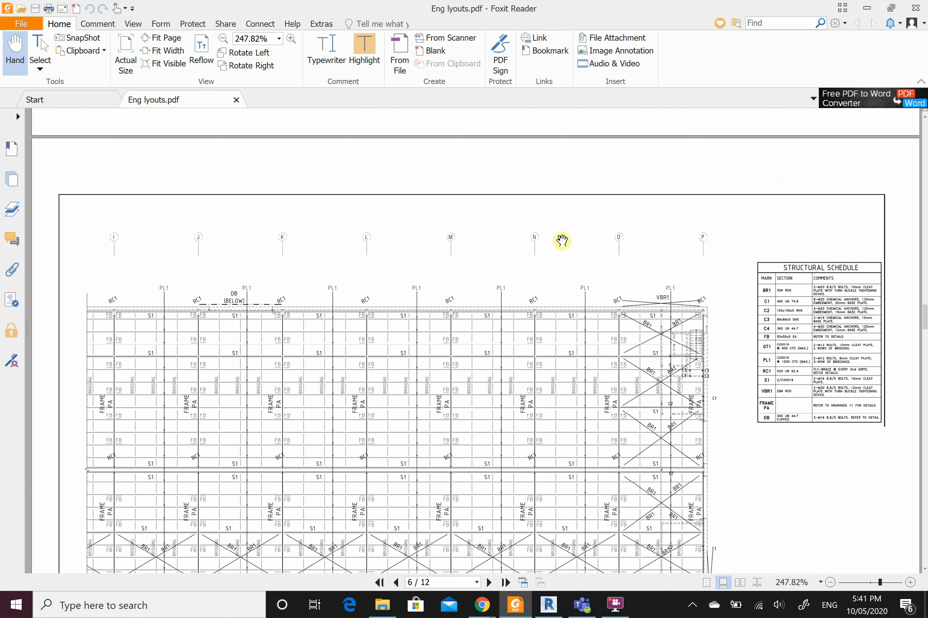
scroll(562, 240, "down", 10)
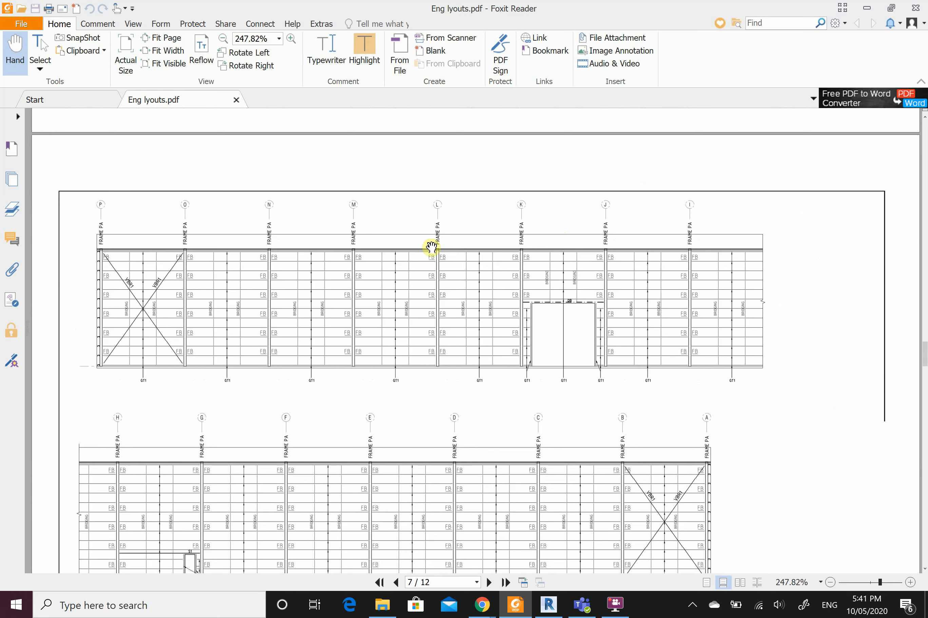
scroll(606, 440, "up", 10)
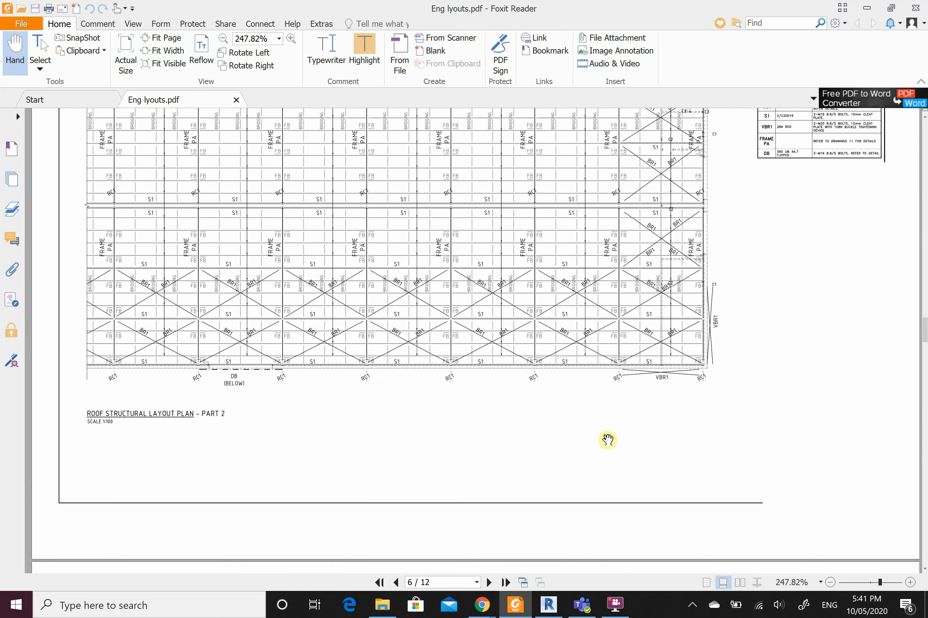